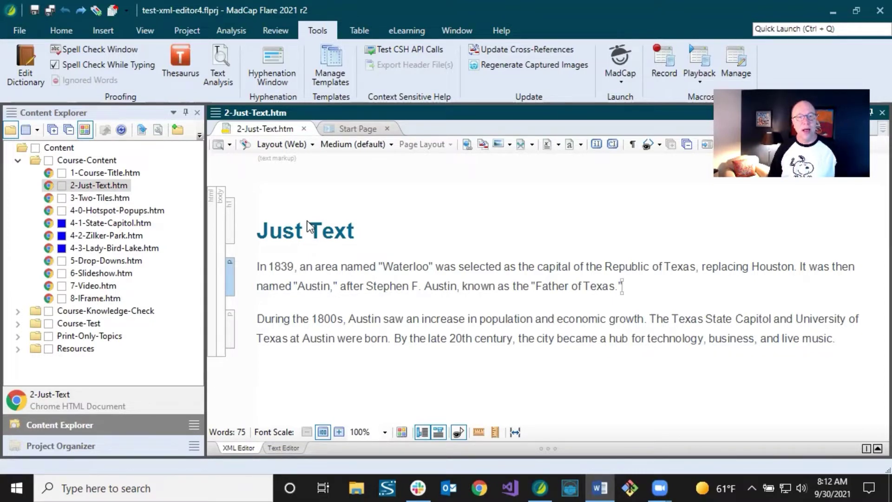
Open Options on the Keyboard Shortcuts page, keeping the Command Scope at Global
click(22, 30)
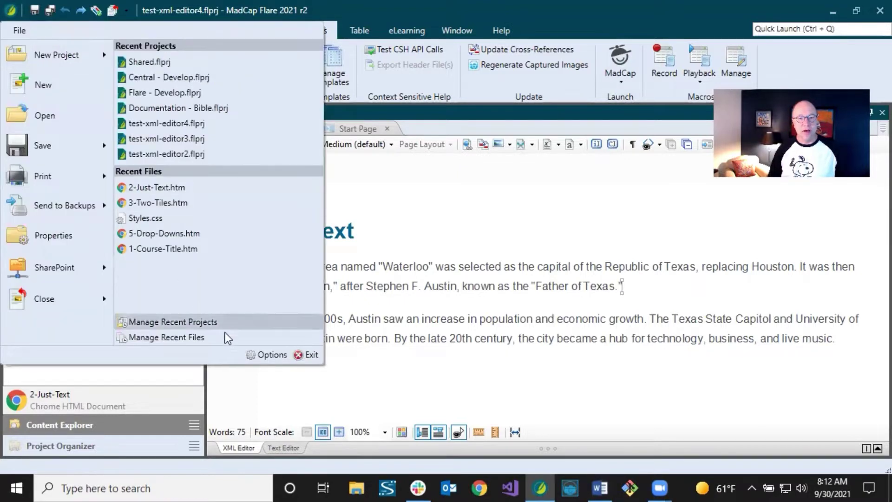
click(253, 355)
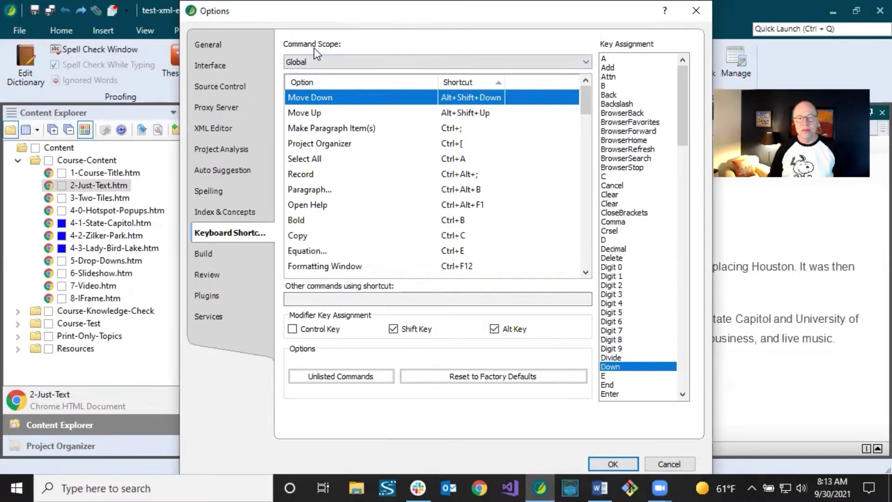
click(325, 62)
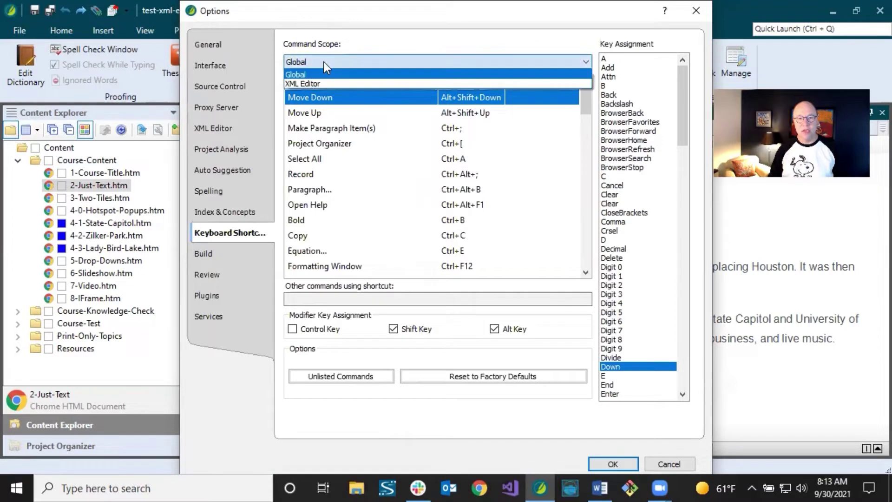
click(336, 49)
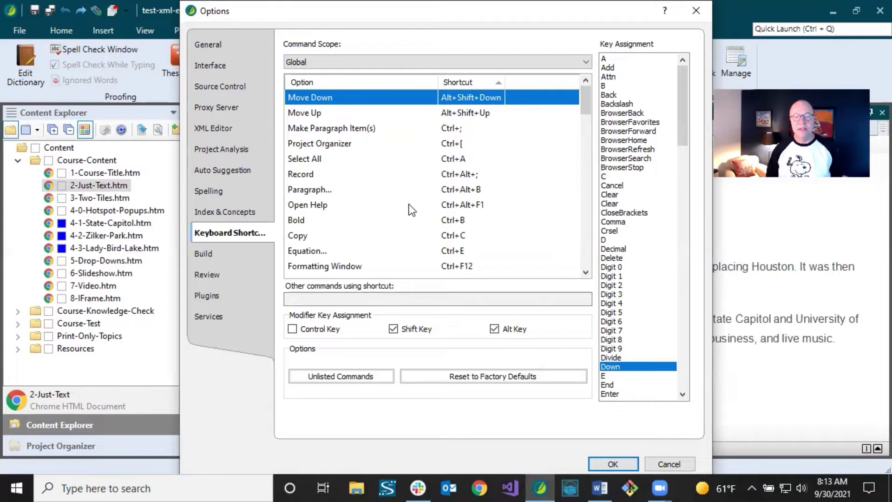
key(alt+c)
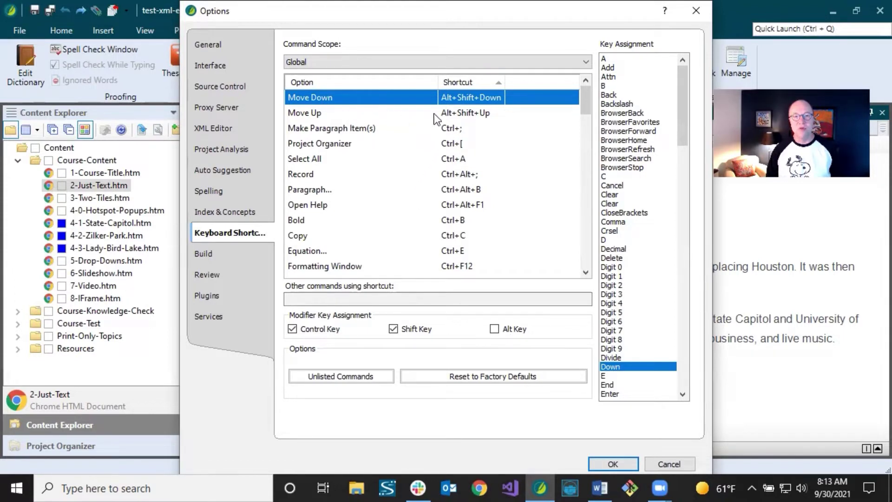
key(space)
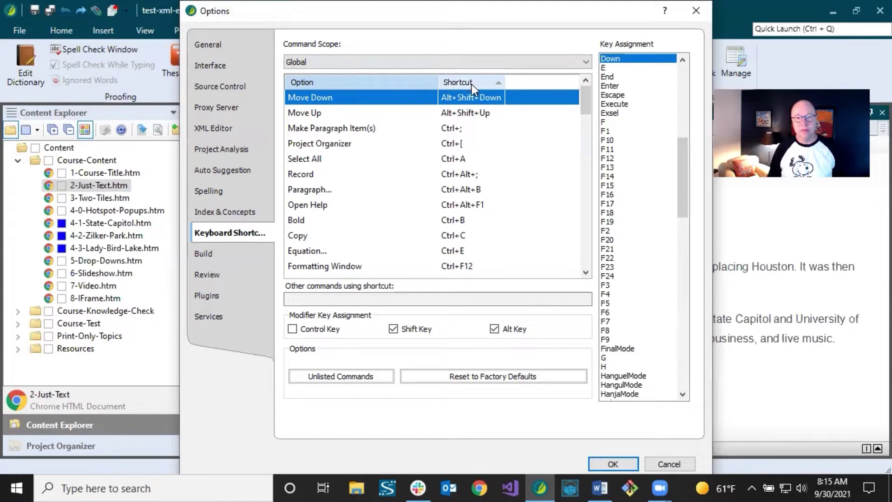
Sort the shortcuts by option, then by shortcut, and inspect Bold's Ctrl+B assignment and conflicts
click(333, 85)
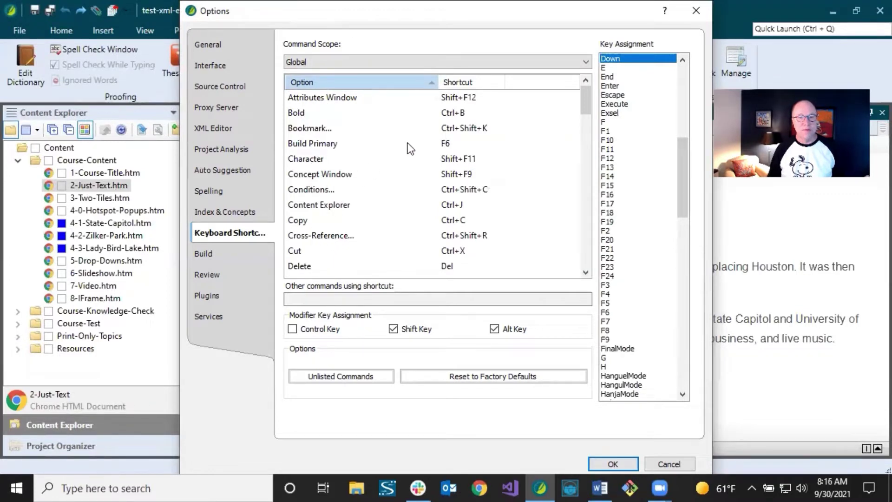
click(469, 84)
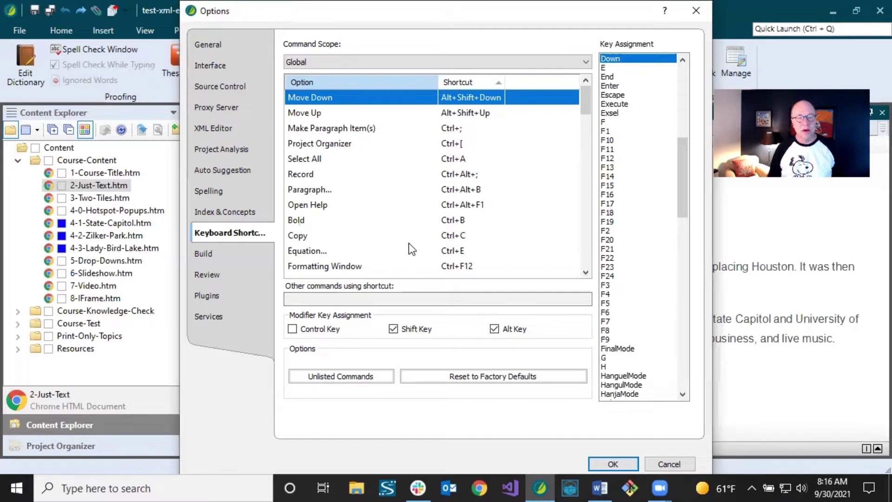
click(451, 221)
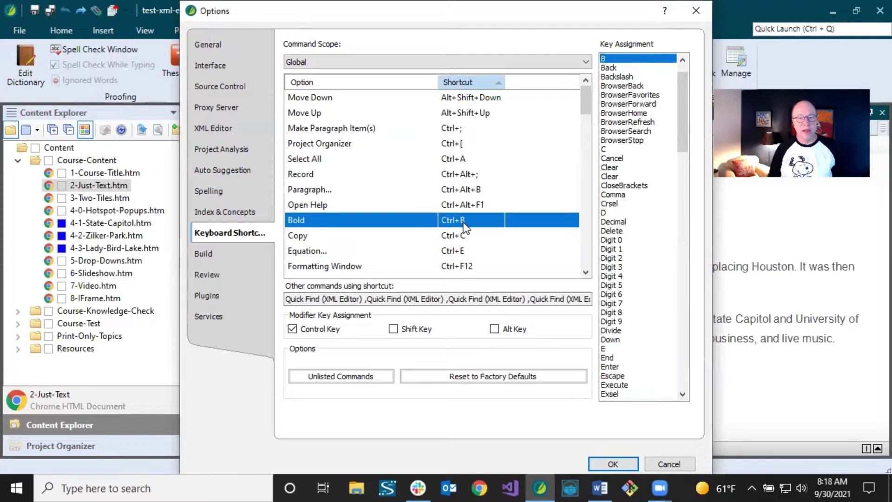
Clear the Snippet... command's Ctrl+R shortcut by setting its key to None without Control
click(358, 81)
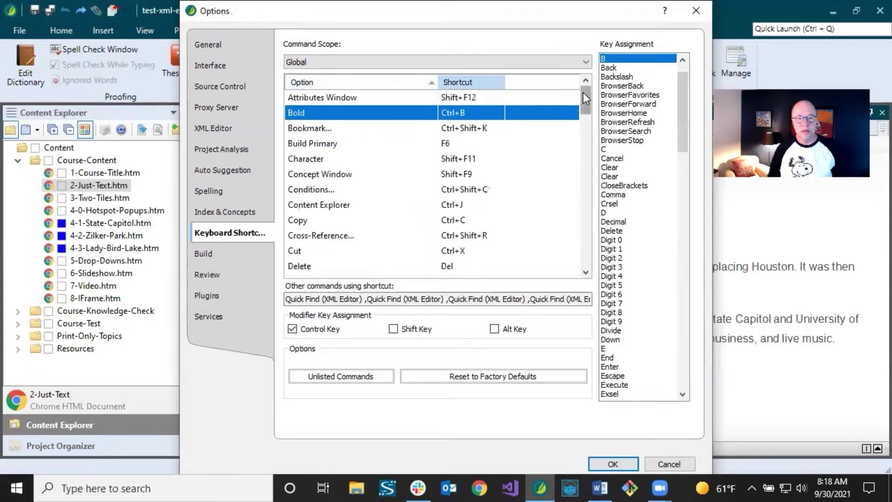
drag(584, 93, 588, 232)
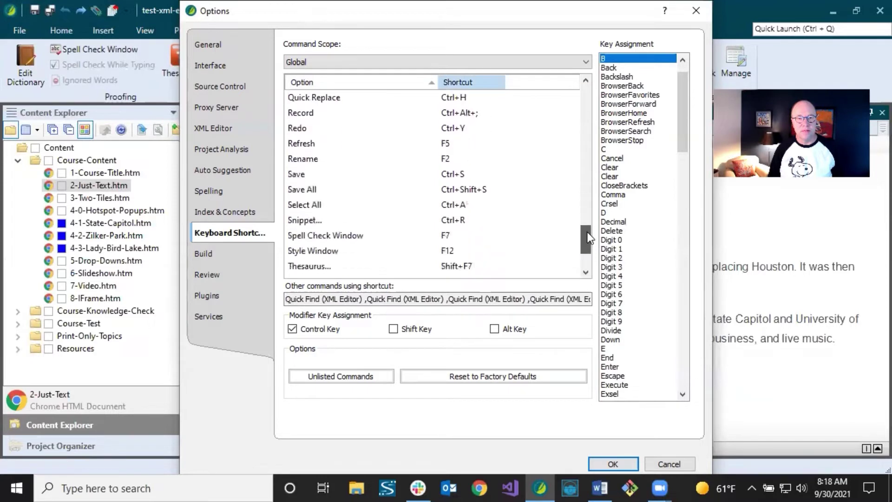
click(458, 223)
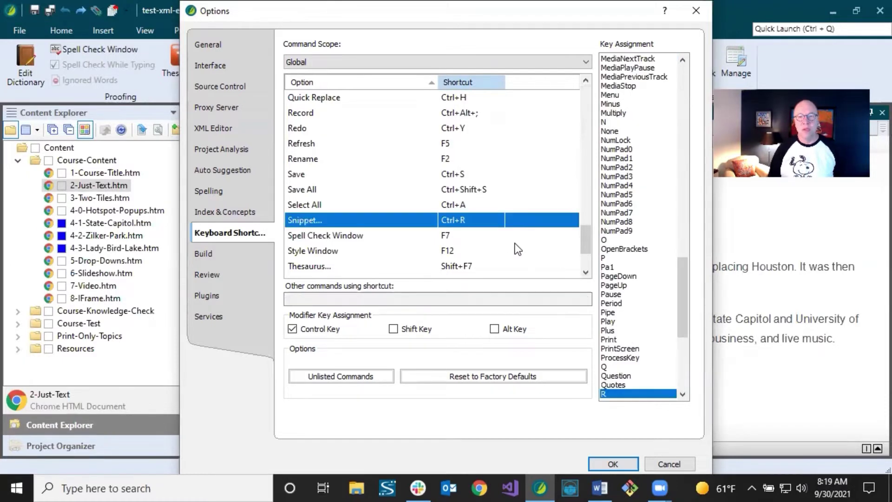
click(610, 132)
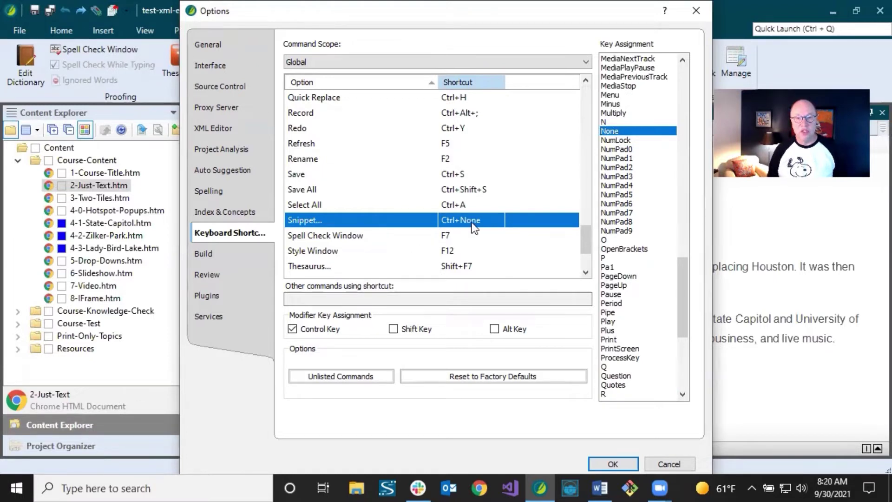
click(293, 329)
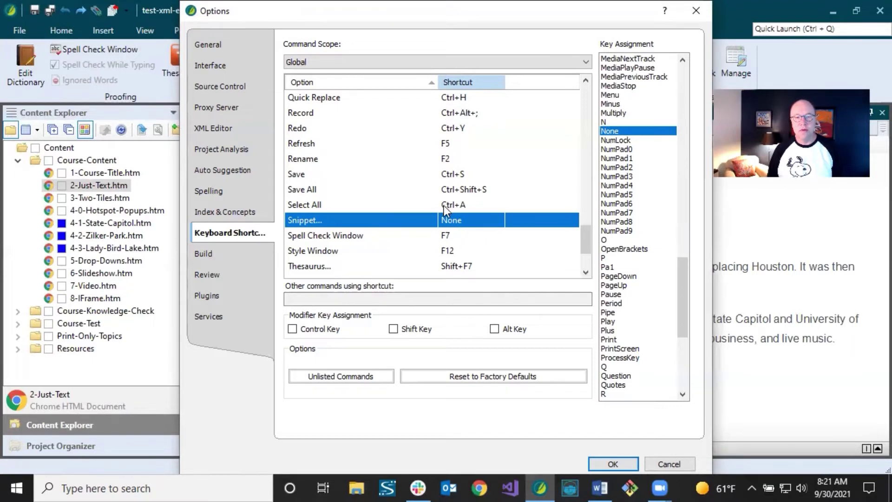
Change Quick Replace's shortcut from Ctrl+H to Ctrl+R
click(459, 99)
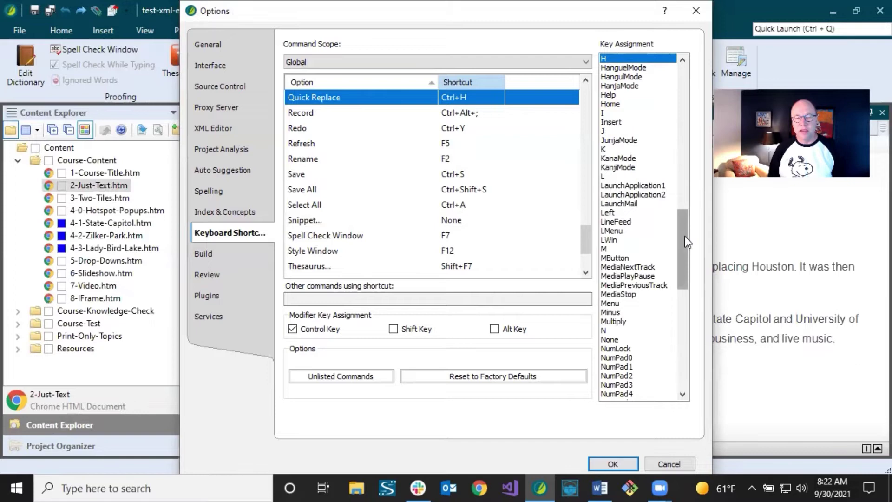
drag(685, 238, 685, 289)
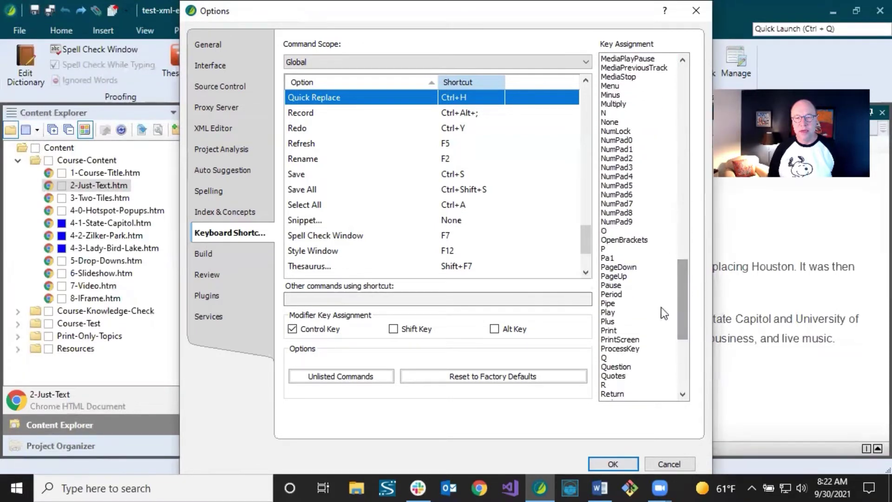
click(604, 386)
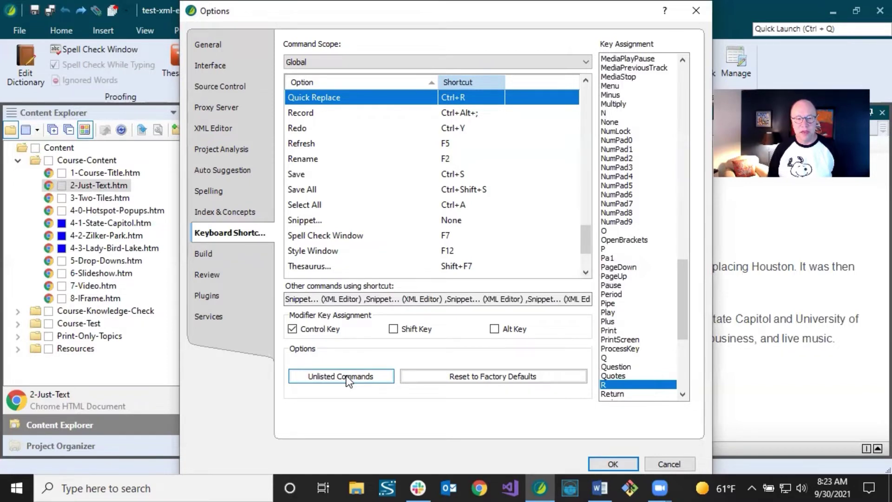
Browse the Unlisted Commands, cancel out, and drop down the Command Scope list
click(347, 375)
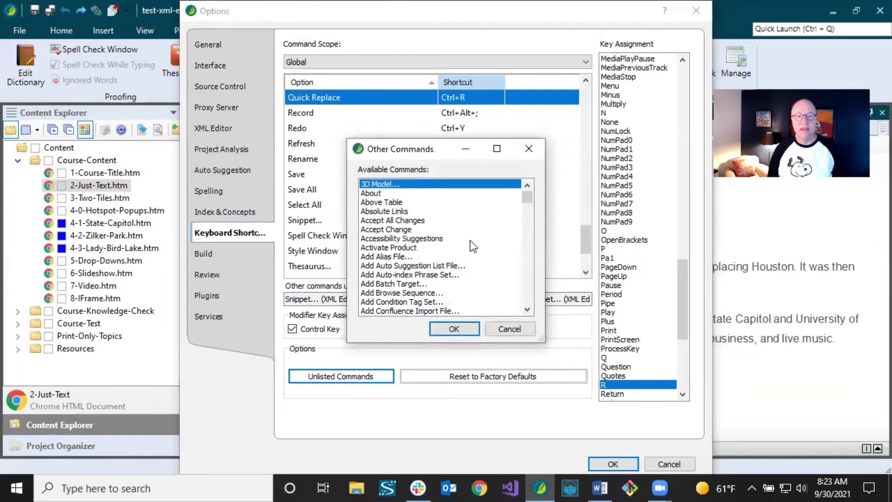
drag(526, 200, 524, 248)
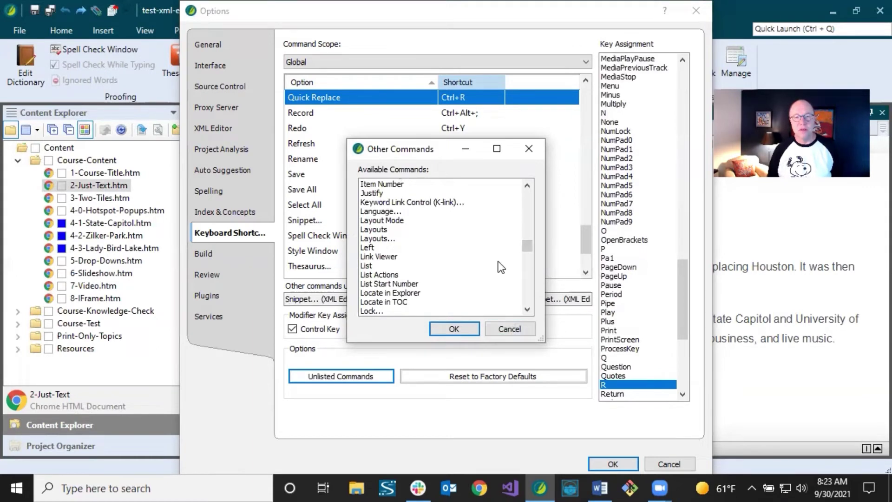
click(515, 328)
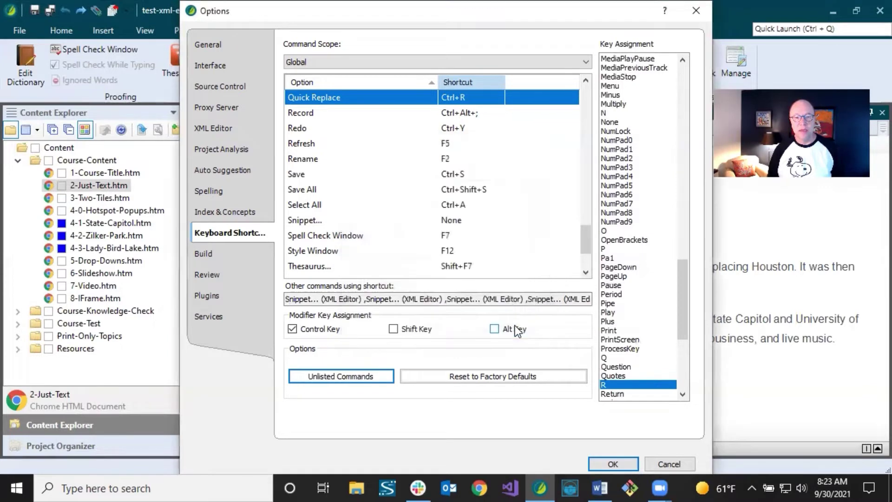
click(323, 63)
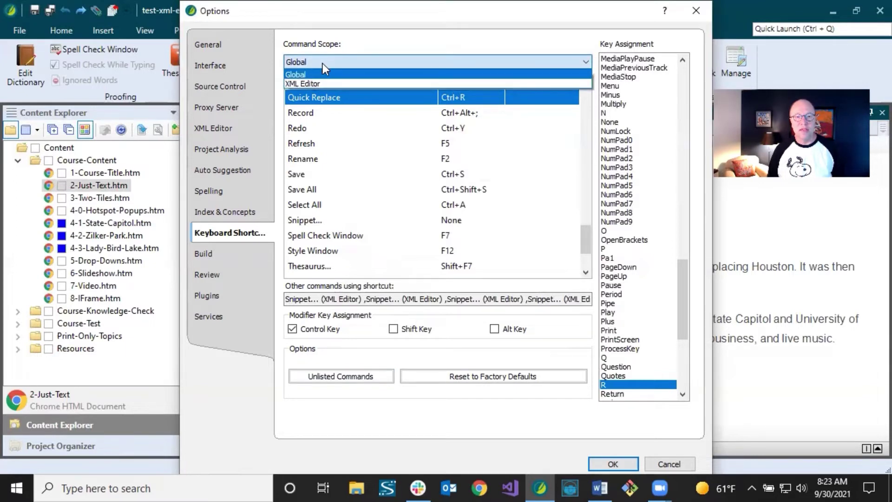
In the XML Editor scope, set Snippet...'s shortcut to None, removing Ctrl+R
click(319, 83)
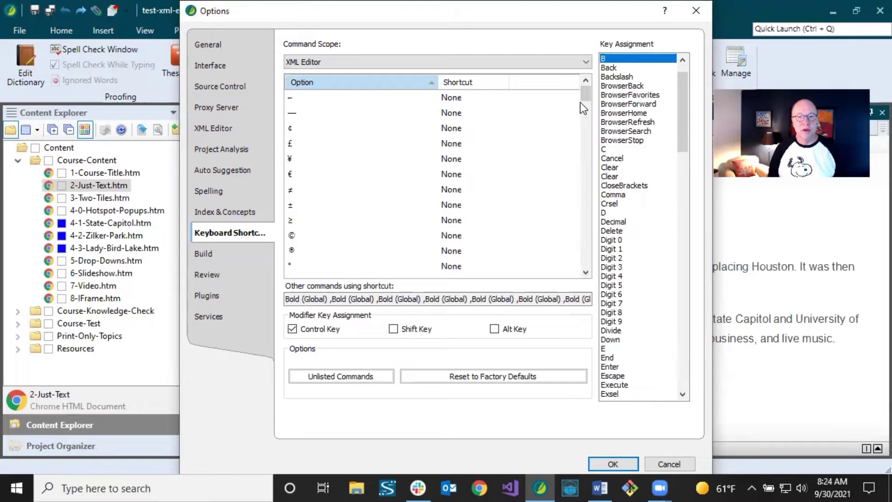
drag(586, 94, 593, 215)
scroll(560, 190, down, 8)
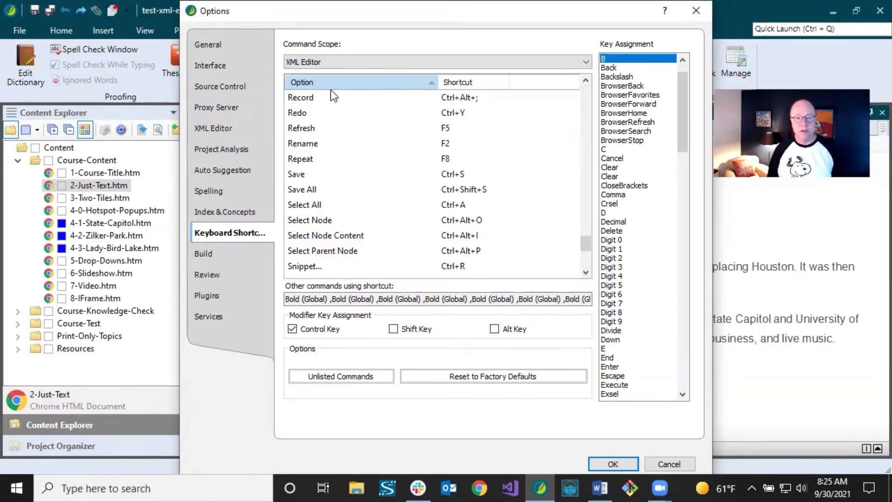
click(325, 269)
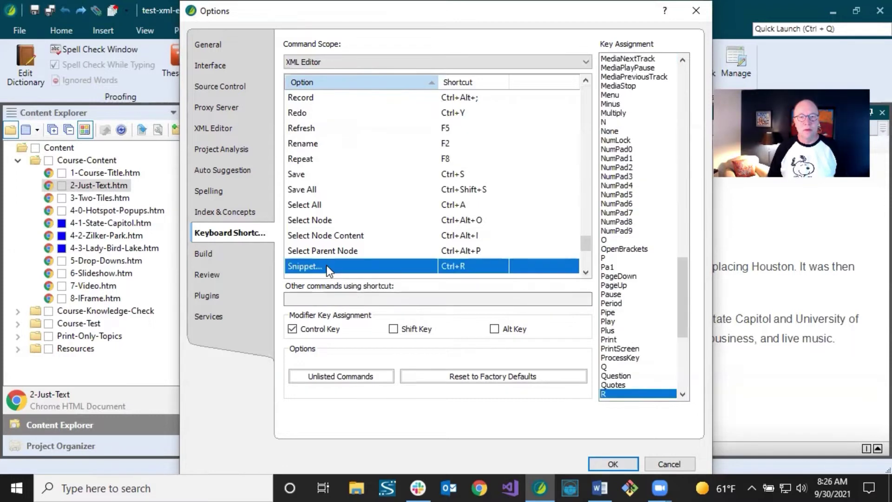
click(292, 330)
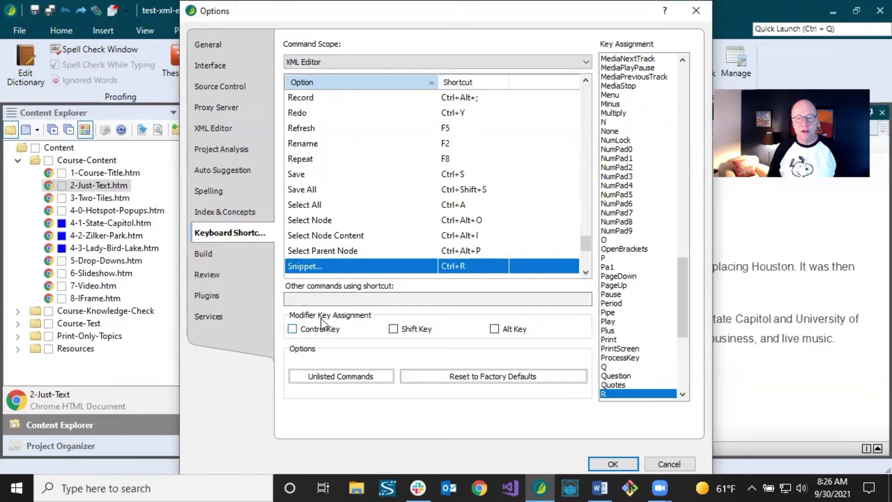
click(395, 269)
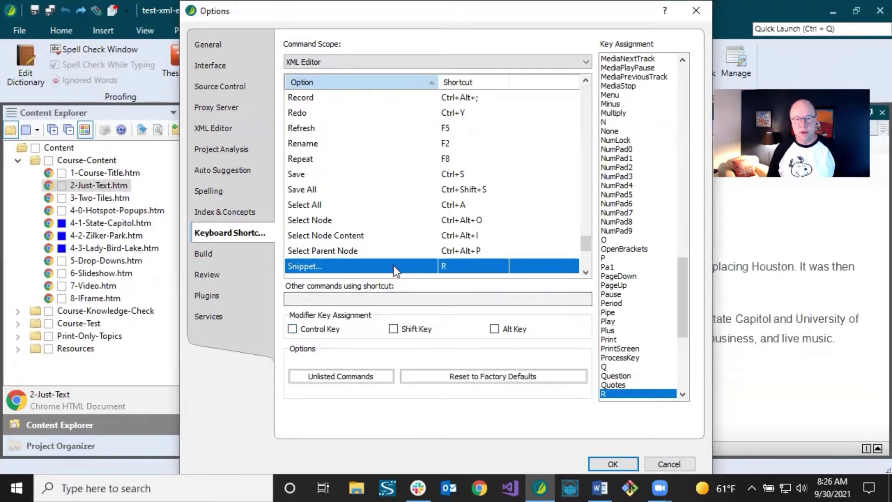
click(609, 131)
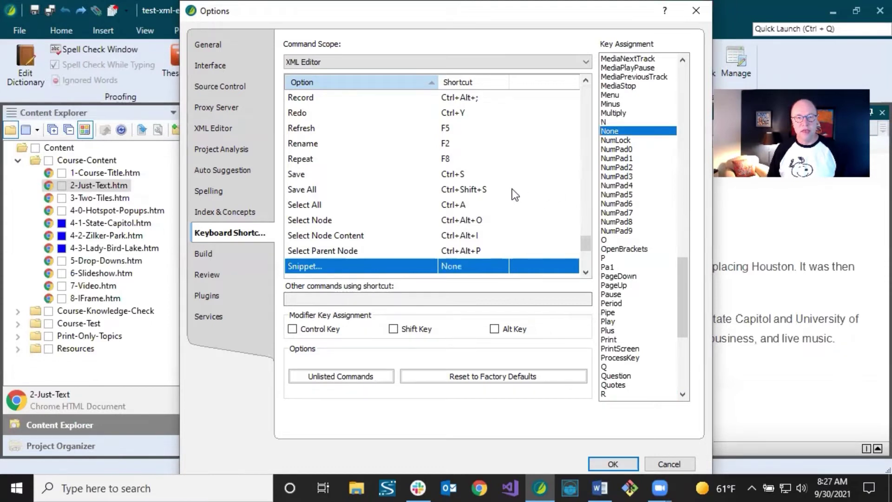
Bind Quick Replace to Ctrl+R in the XML Editor scope and close Options with OK
scroll(513, 195, up, 1)
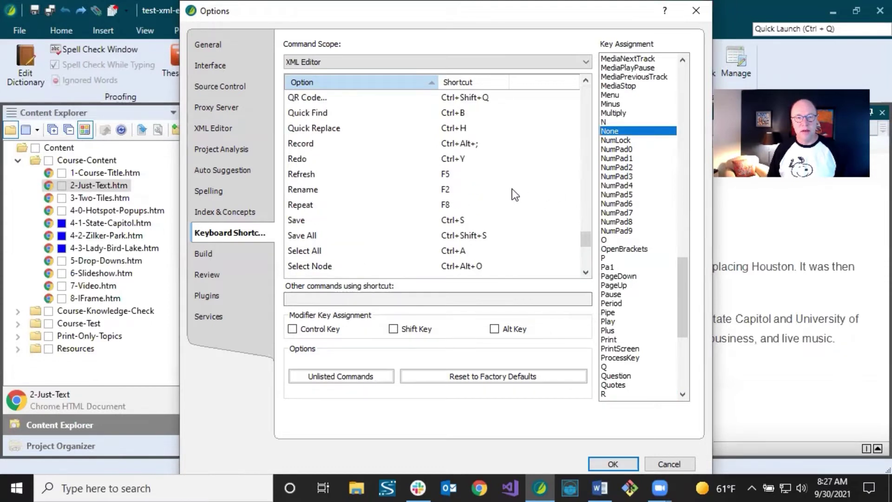
click(333, 133)
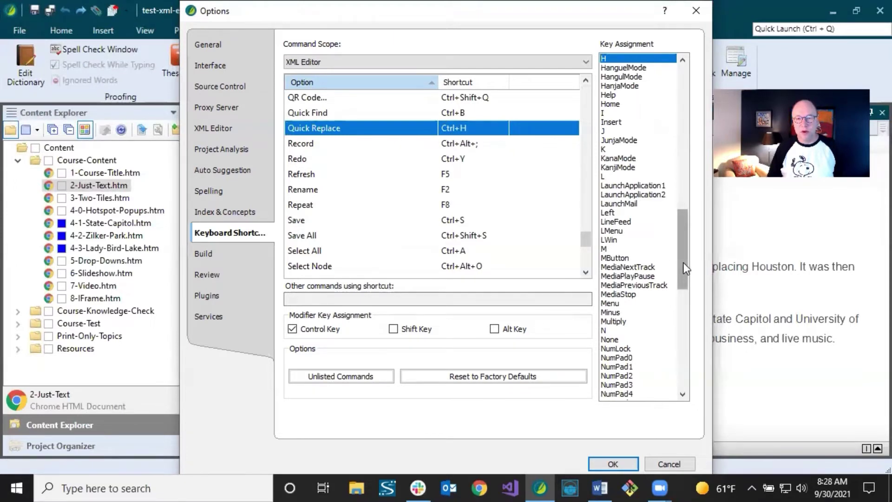
drag(684, 264, 669, 309)
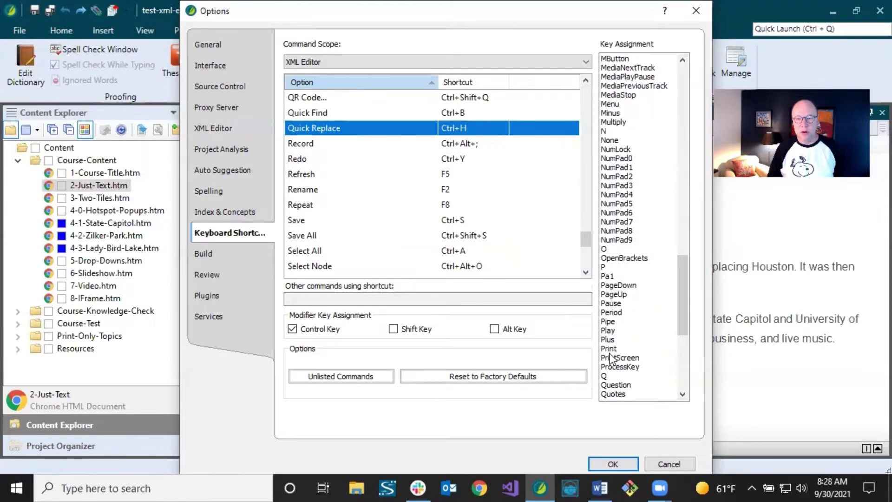
scroll(618, 334, down, 4)
scroll(618, 334, down, 1)
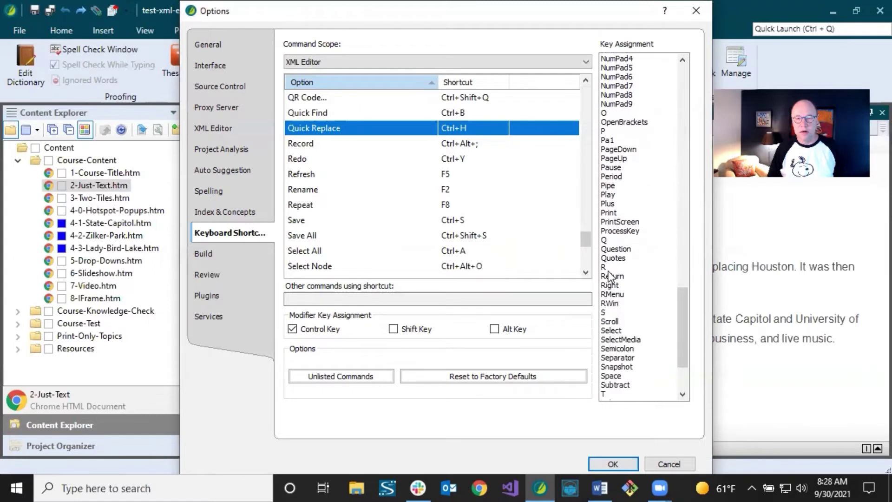
click(606, 267)
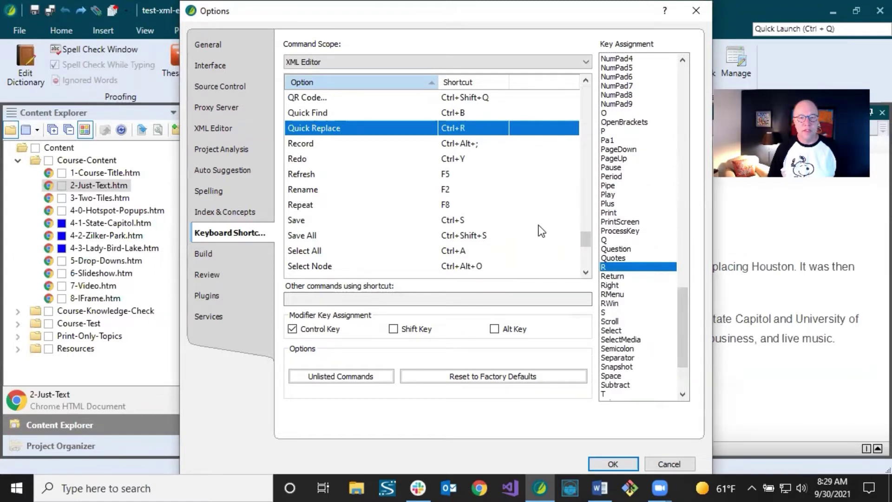
click(613, 464)
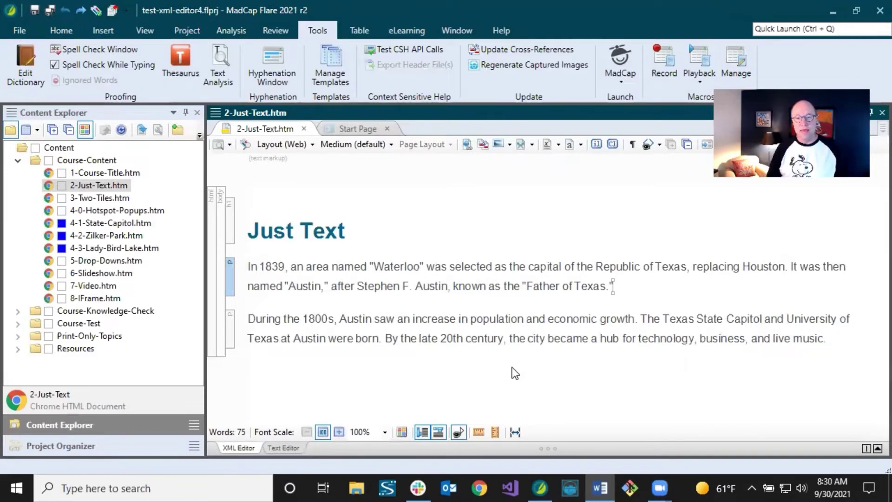
click(472, 268)
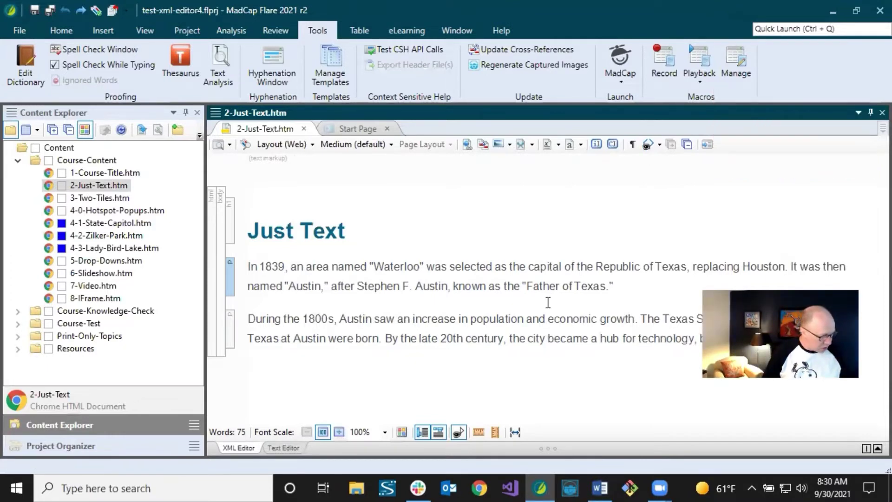
key(ctrl+f)
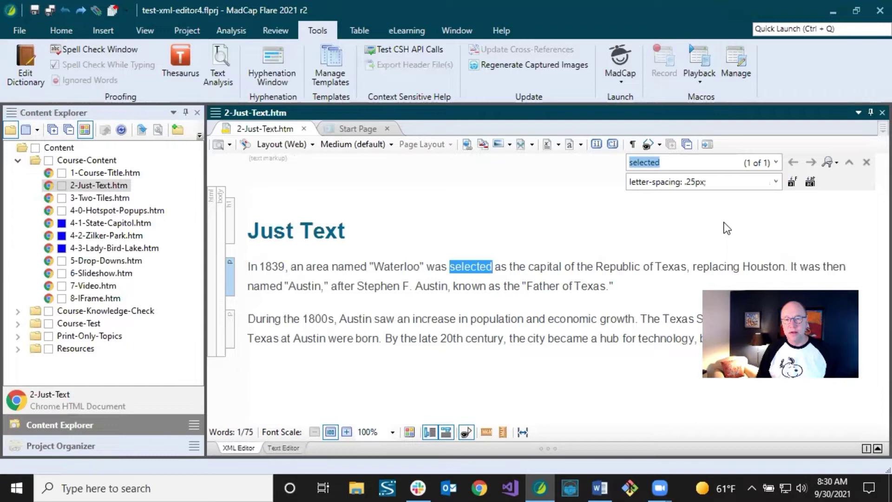
click(642, 266)
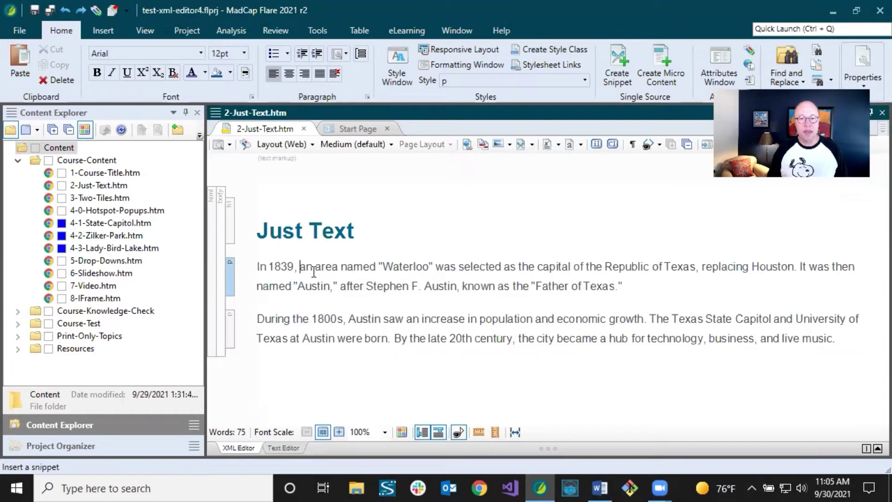
Add 'hjkjhk' and 'hjkjh' paragraphs below the Waterloo paragraph and select all three
click(641, 282)
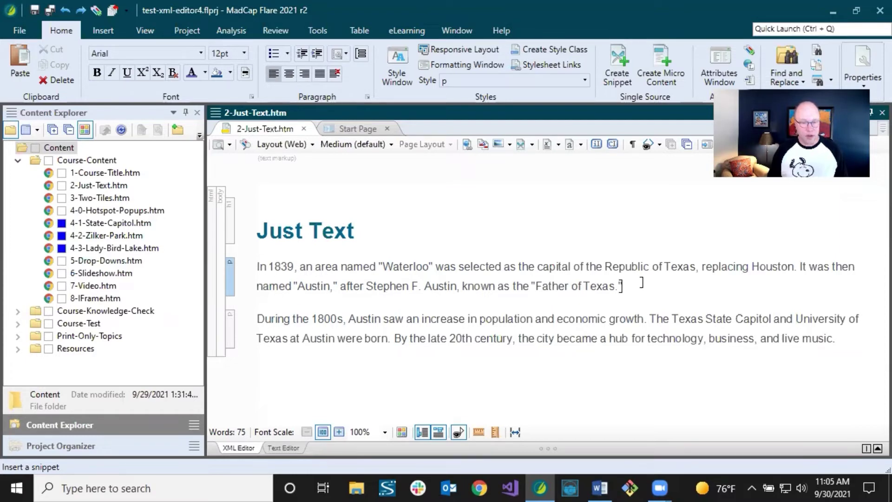
key(Return)
text(hjkjhk)
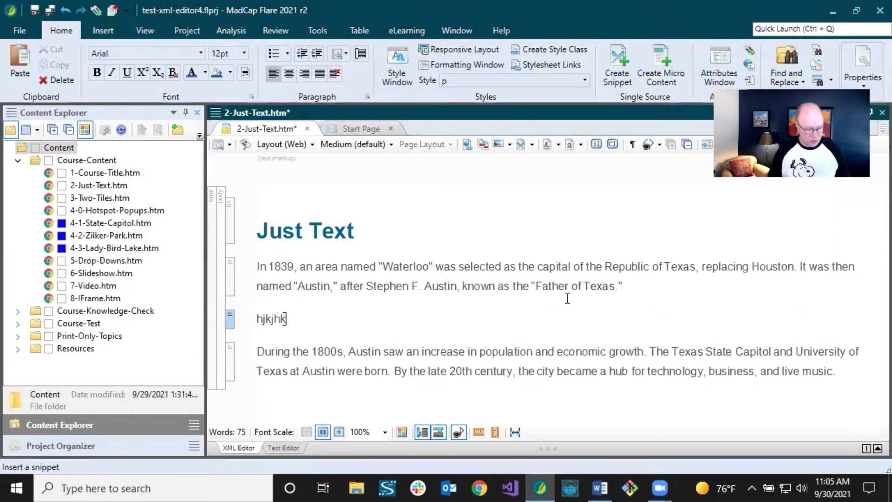
key(Return)
text(hjkjhkjh)
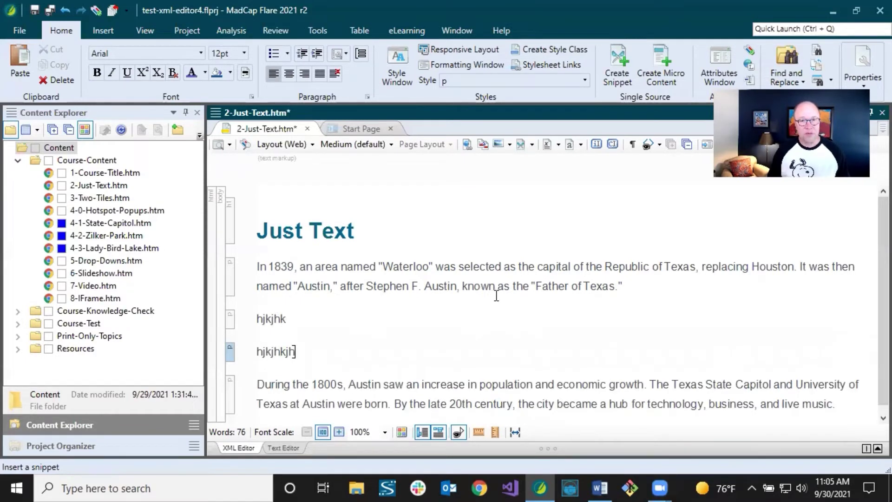
click(299, 385)
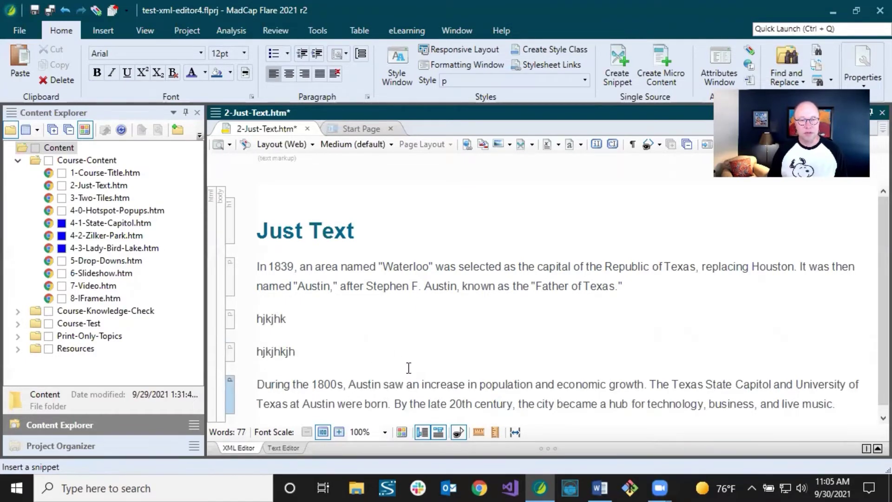
drag(269, 266, 286, 351)
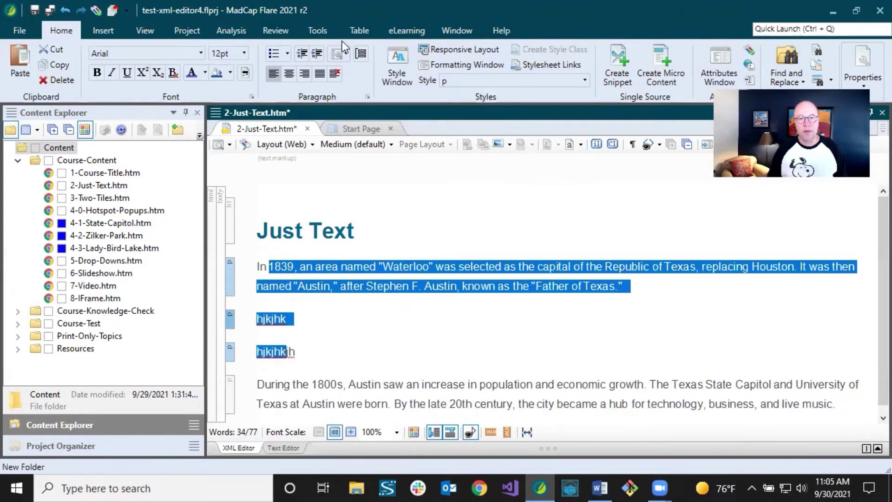
Group the three selected paragraphs in a div element, then select the new div
click(361, 55)
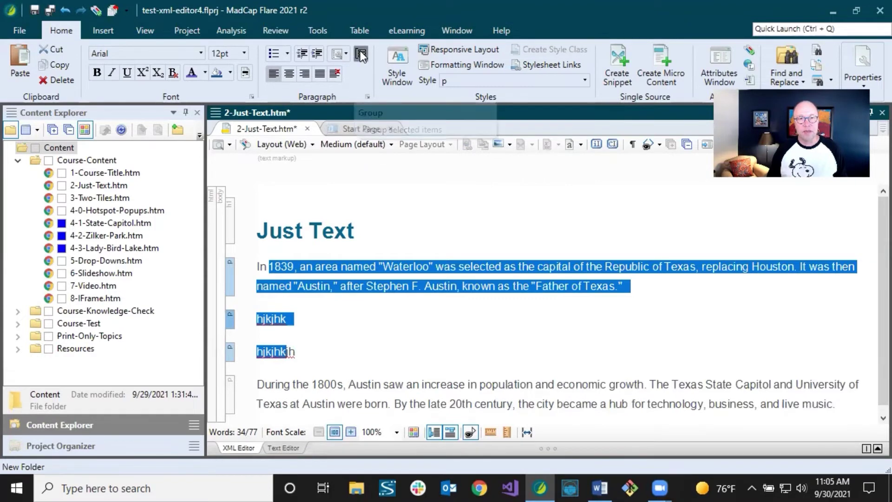
click(367, 235)
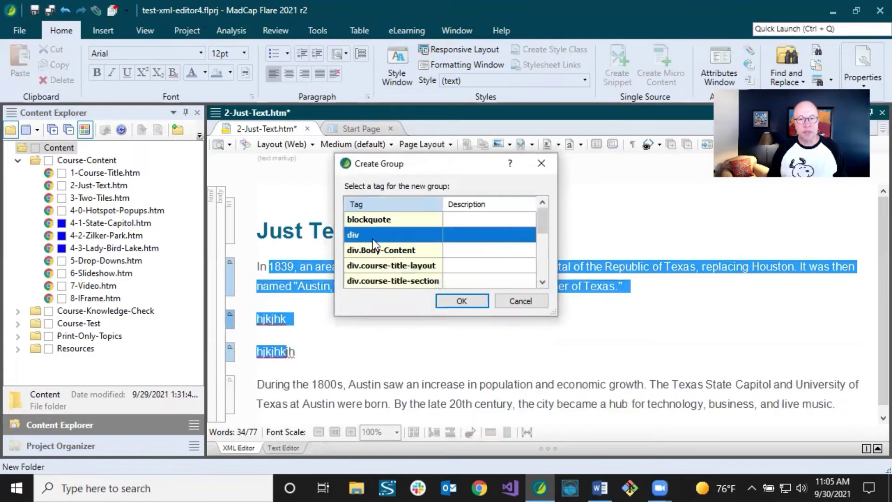
click(462, 300)
click(332, 268)
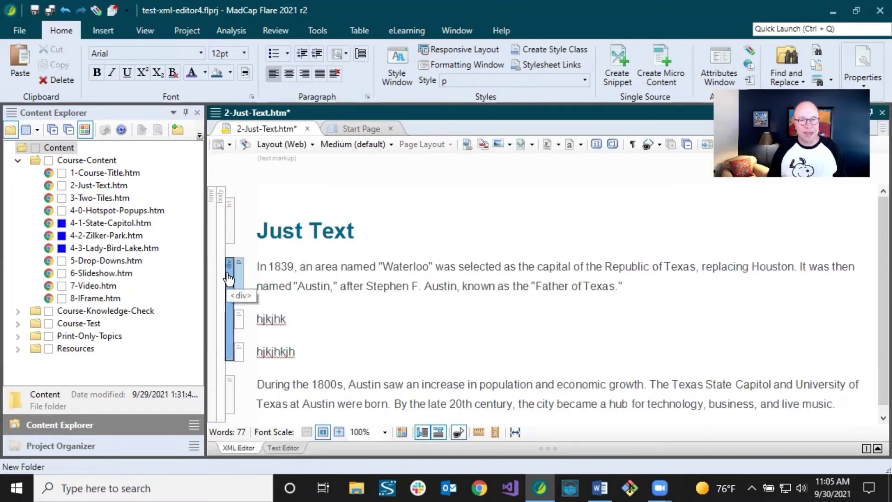
click(278, 285)
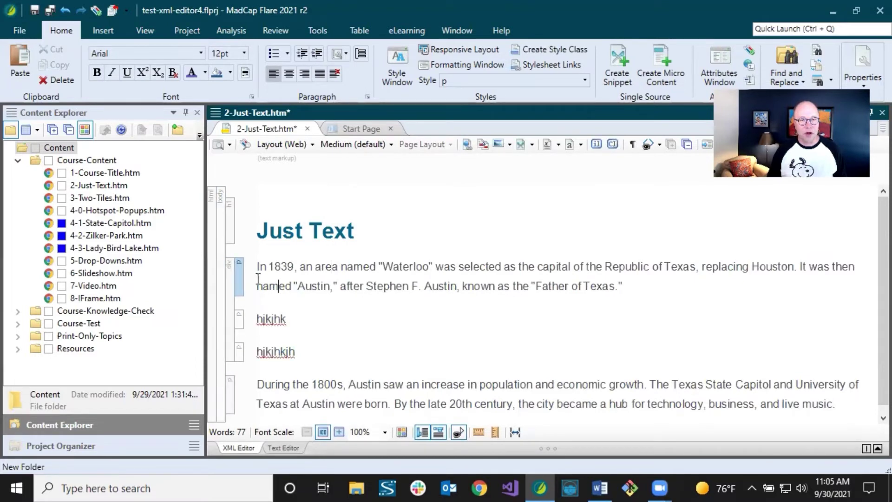
click(229, 274)
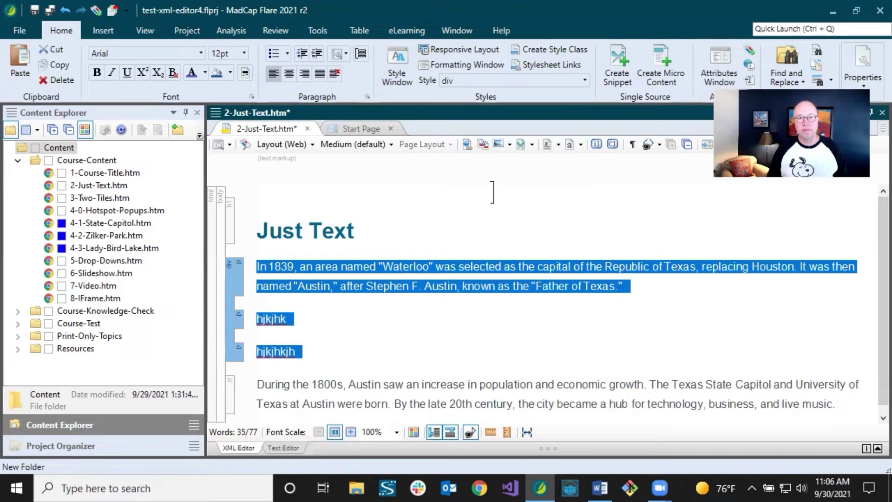
Apply the div.Indent style to the three-paragraph group, then undo it
click(585, 82)
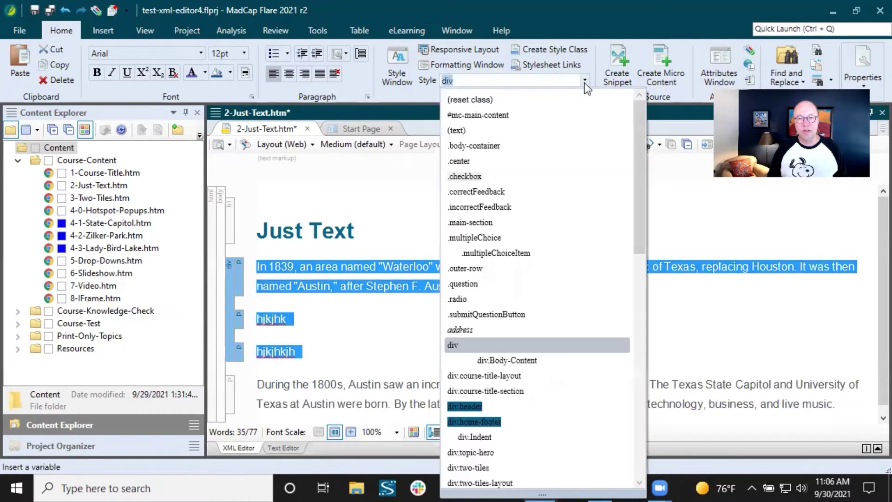
scroll(544, 214, down, 1)
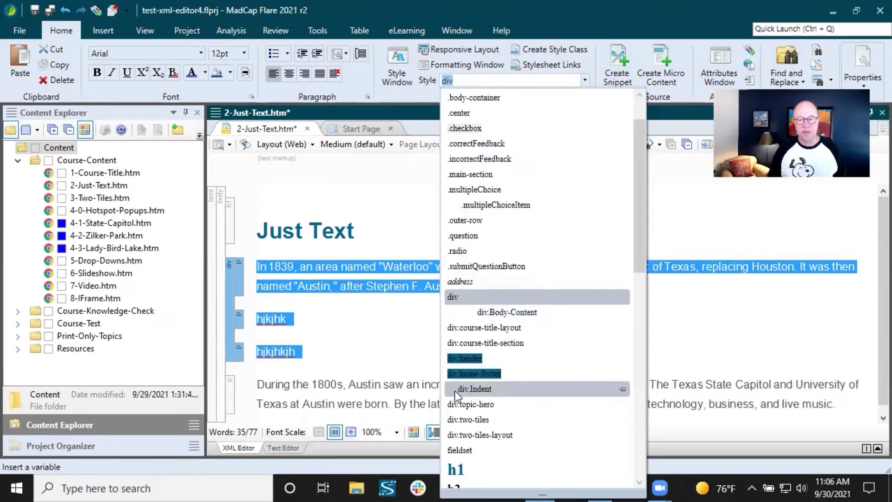
click(472, 390)
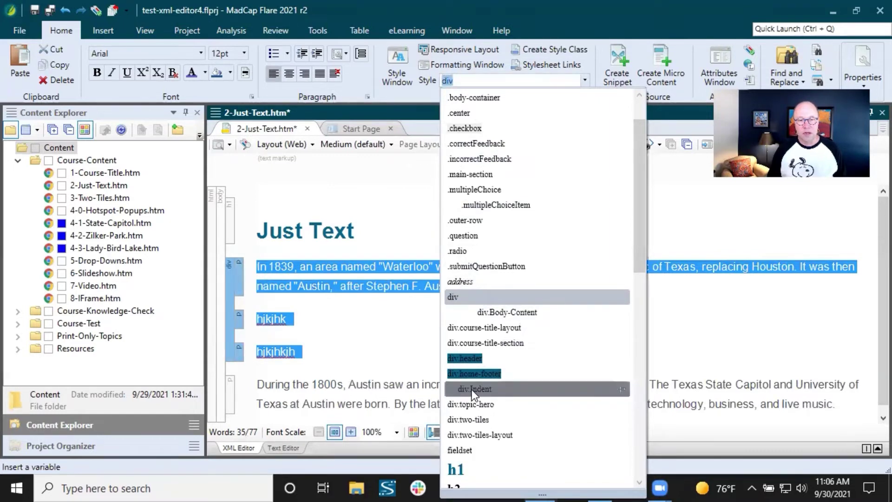
click(341, 286)
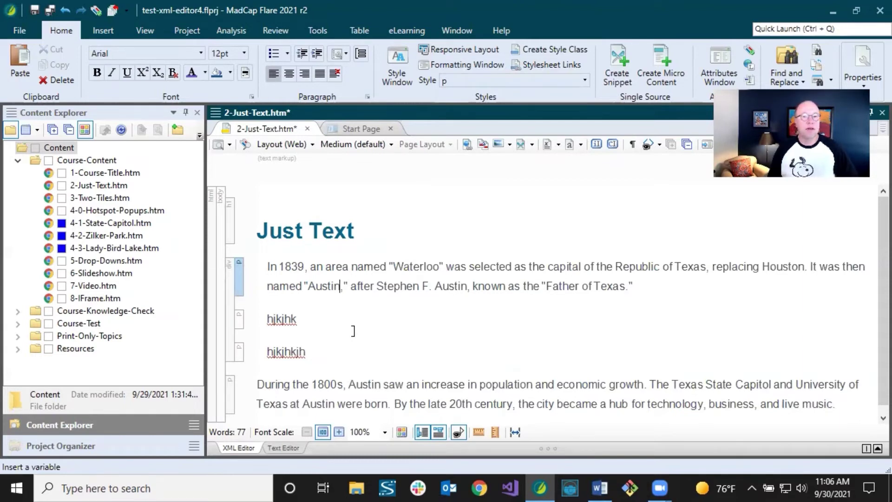
click(68, 11)
Undo the div wrapper, try the div.Indent style on the Waterloo paragraph, then undo it
click(68, 10)
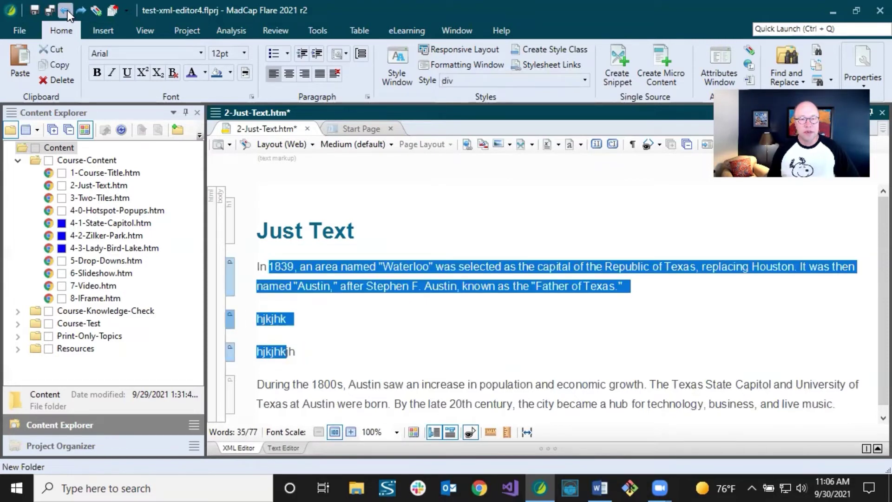
click(322, 267)
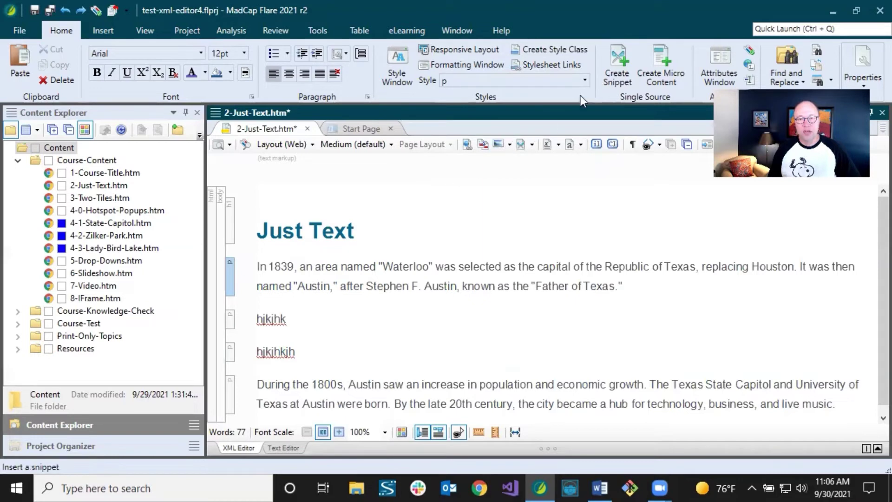
click(585, 81)
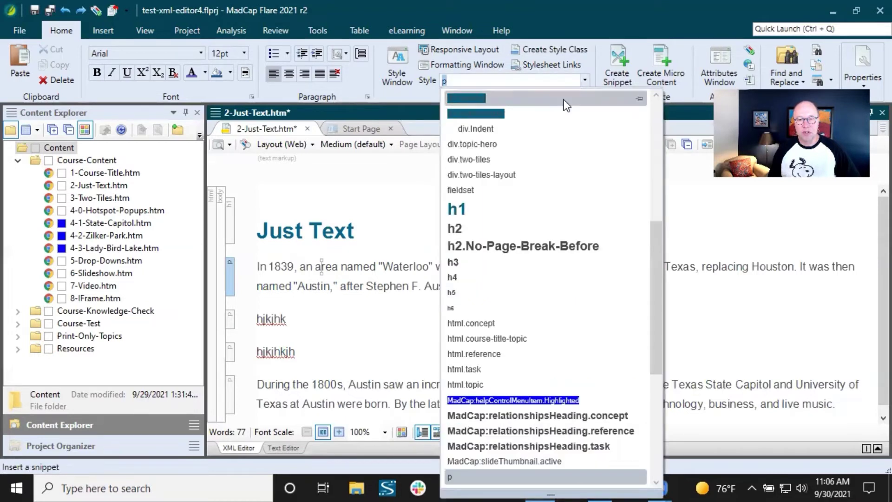
click(508, 128)
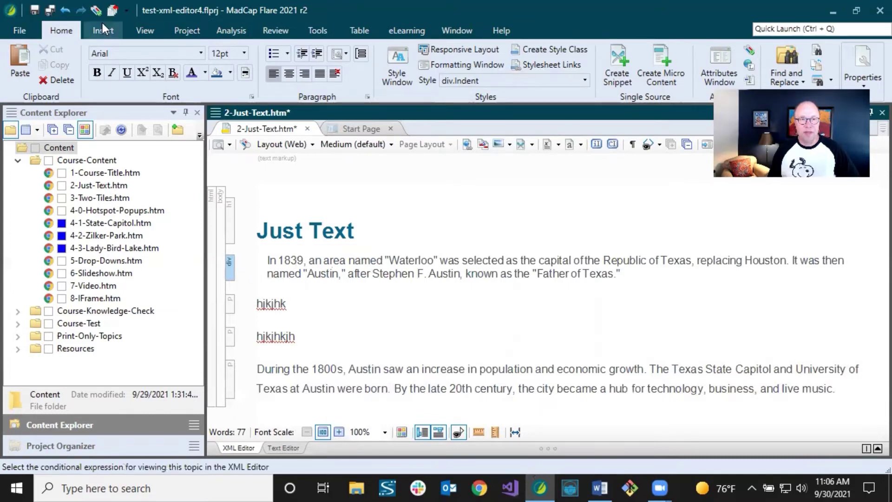
click(61, 12)
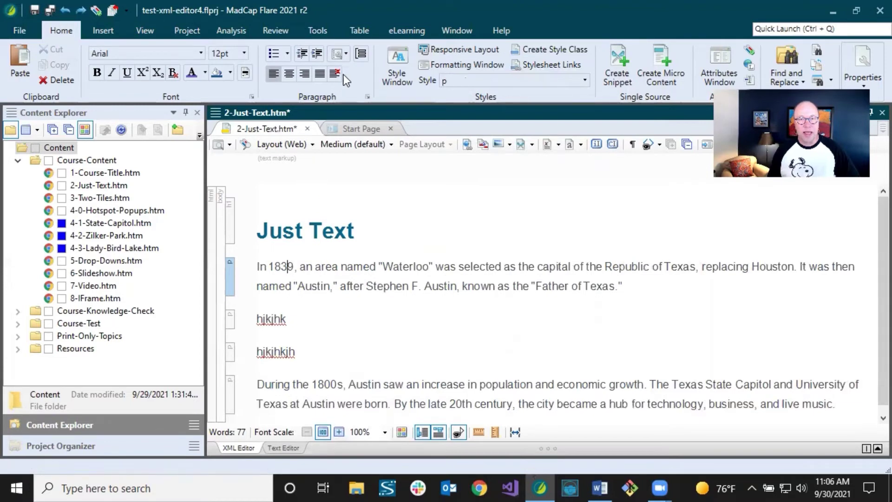
Wrap the Waterloo paragraph in a new div.Indent group so it appears indented
click(274, 267)
click(362, 55)
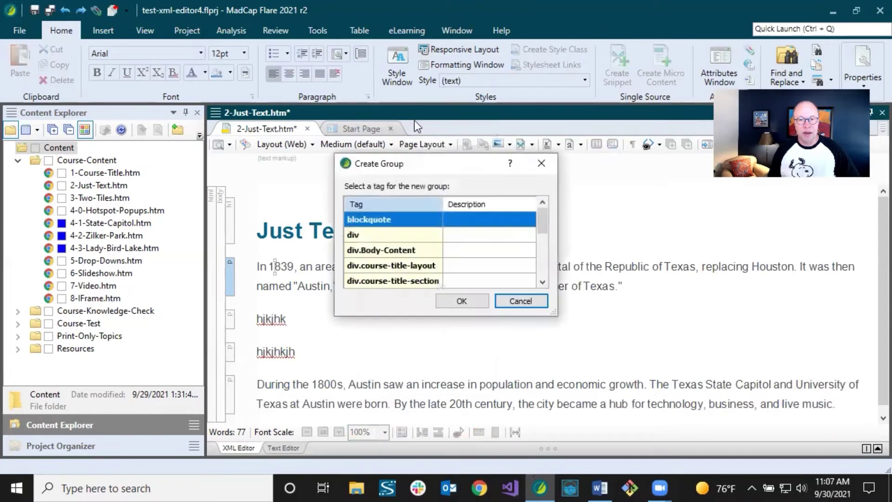
drag(545, 226, 551, 257)
click(395, 253)
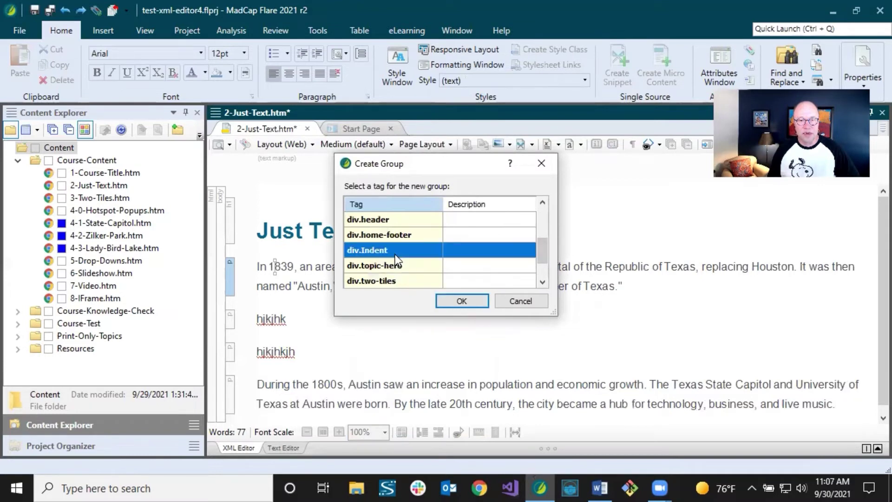
click(461, 300)
click(269, 266)
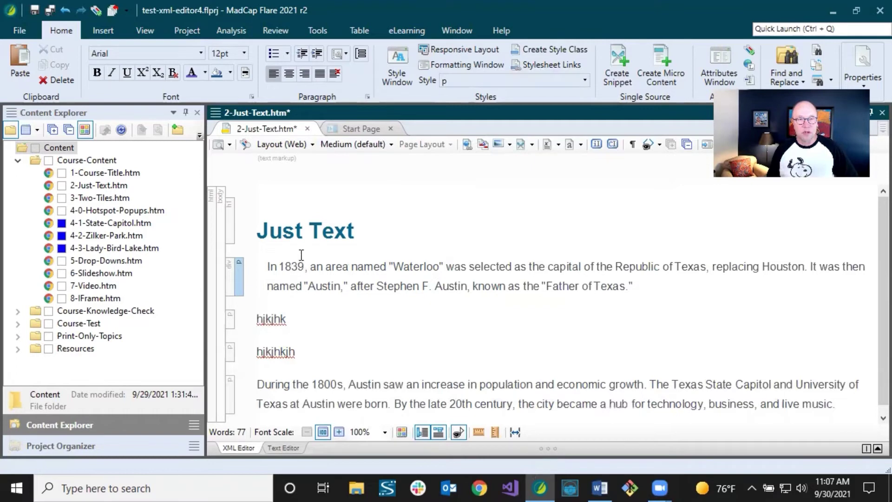
click(291, 266)
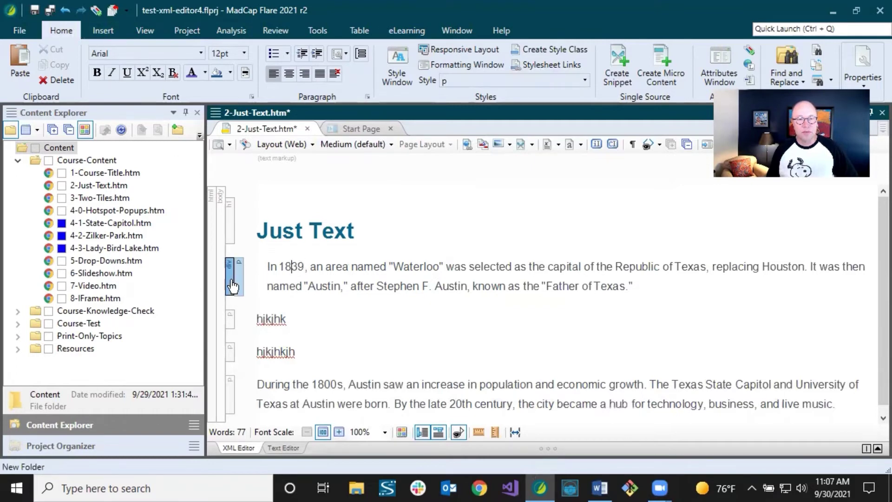
Undo the Waterloo paragraph's div.Indent group and review the existing macros in the Playback list
click(66, 11)
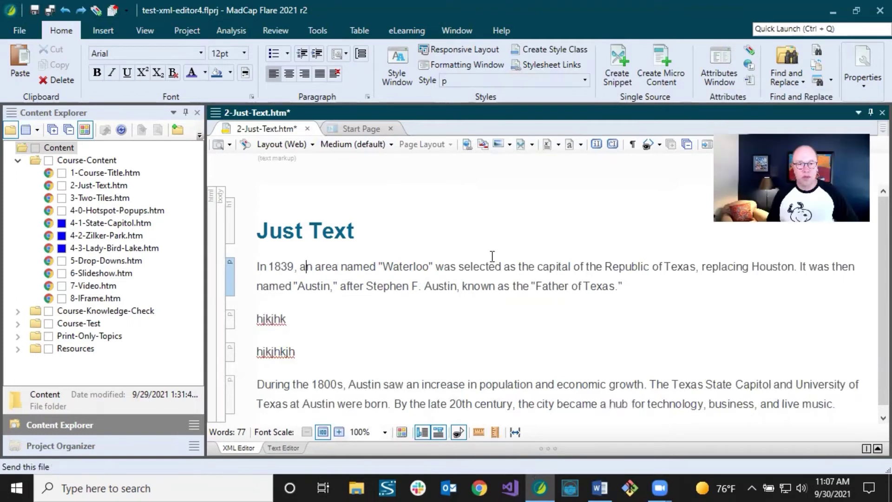
click(314, 31)
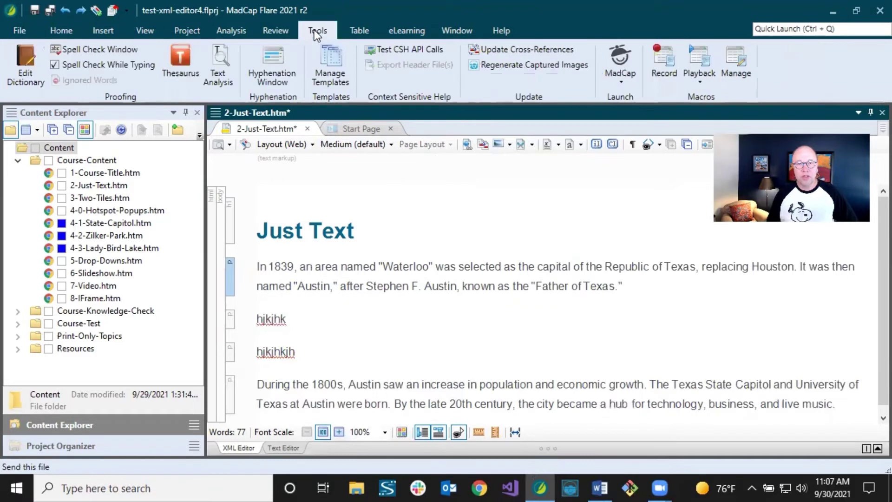
click(703, 82)
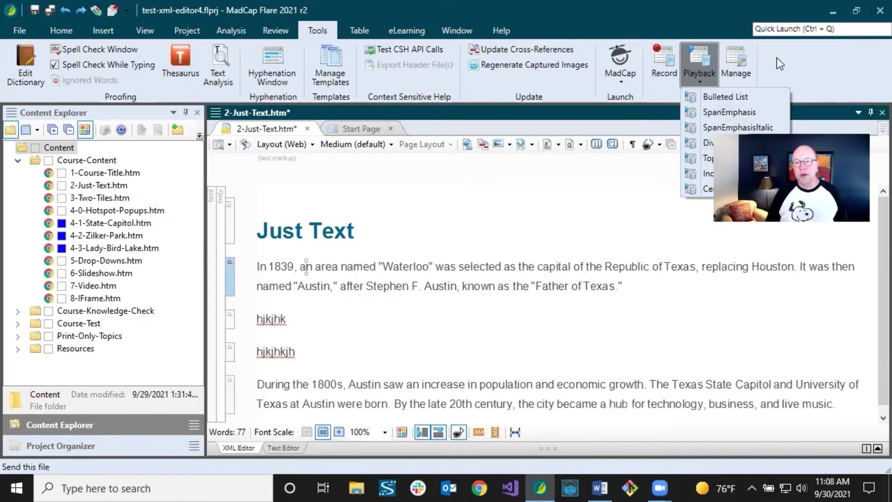
click(791, 60)
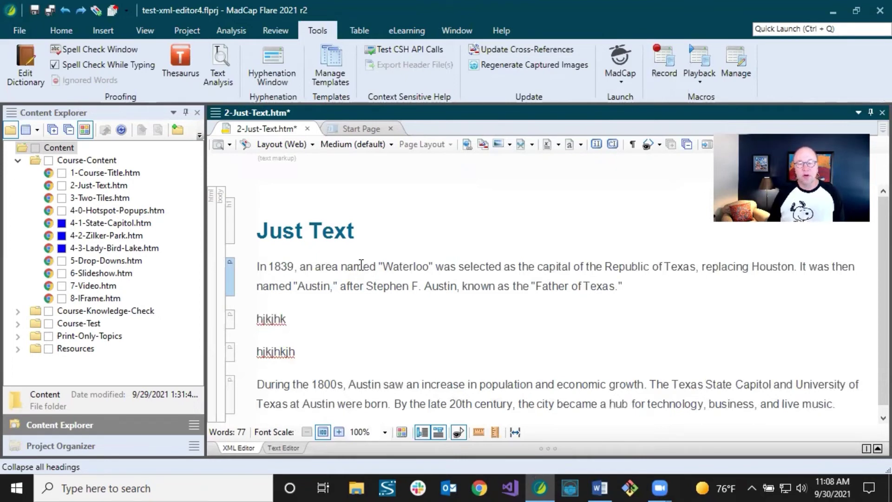
click(362, 266)
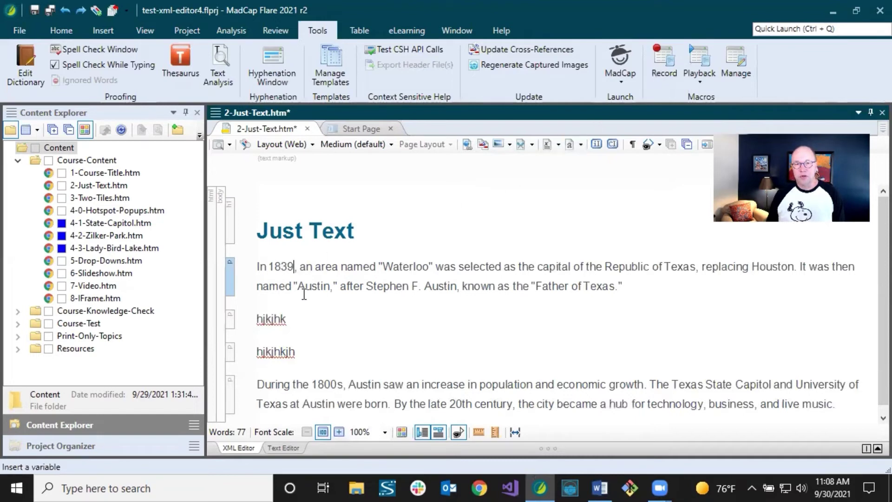
Begin recording a new macro named 'DivIndent'
click(670, 63)
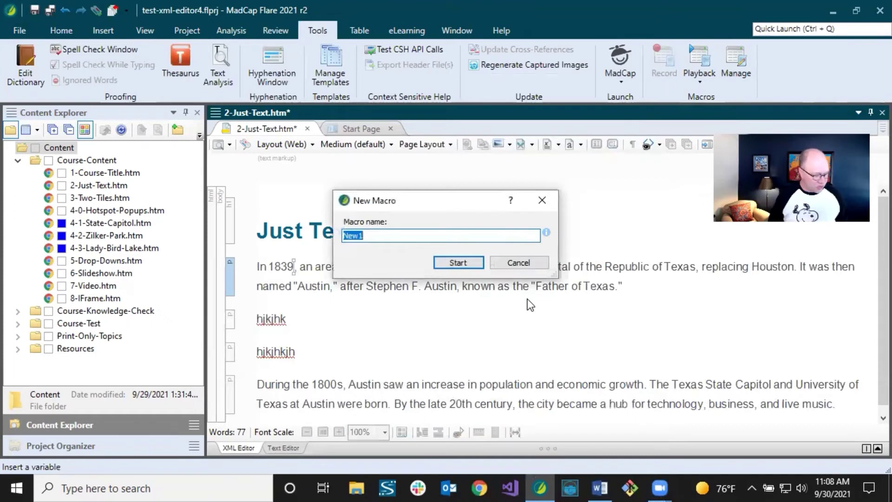
text(Div)
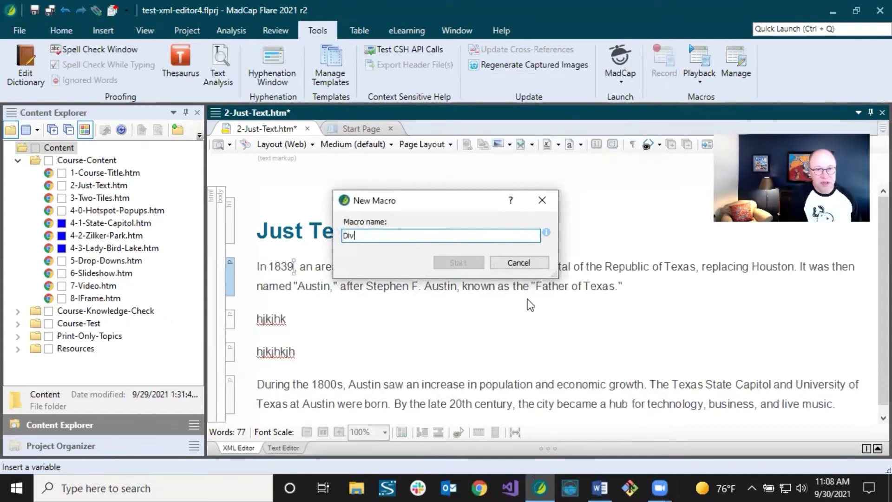
text(Indent)
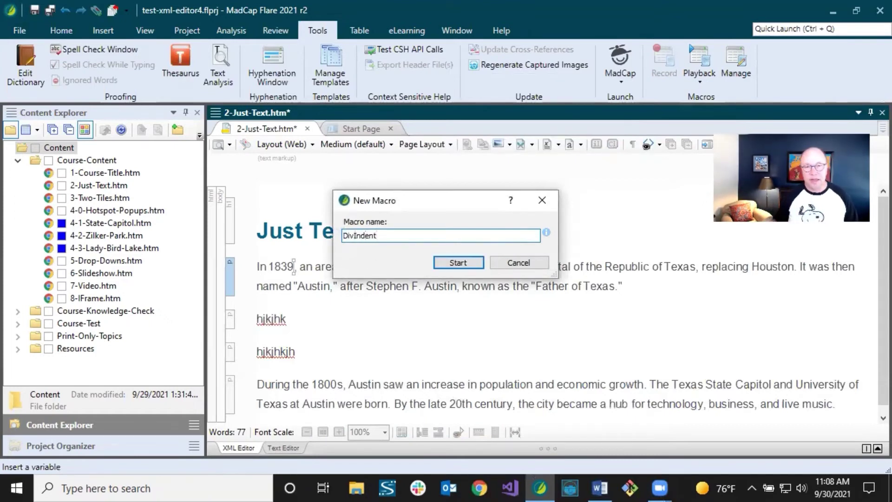
click(467, 263)
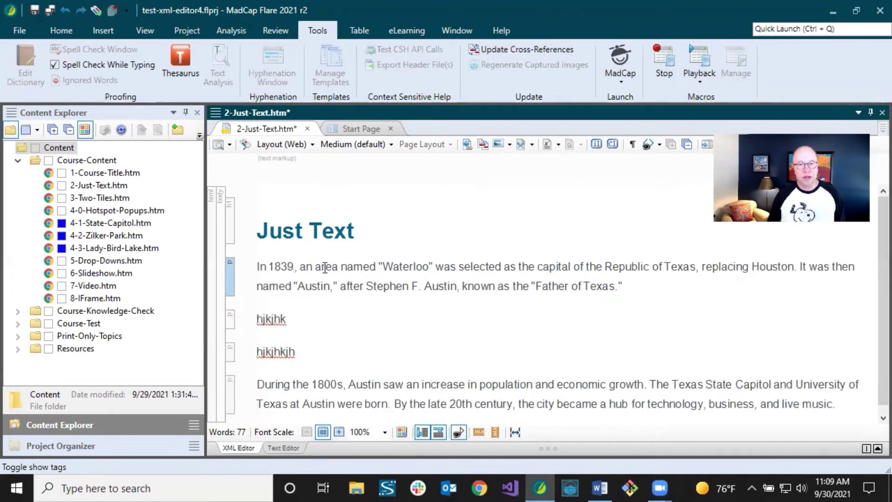
While recording, wrap the Waterloo paragraph in a div.Indent group
click(66, 29)
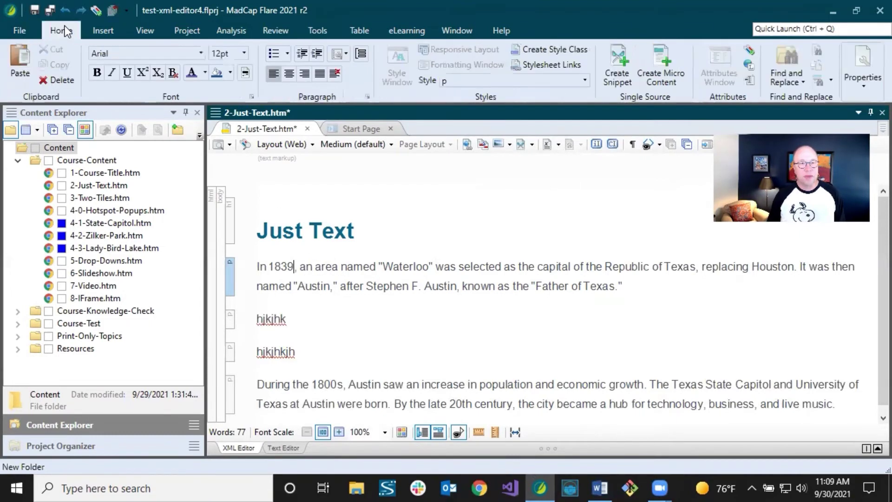
click(362, 55)
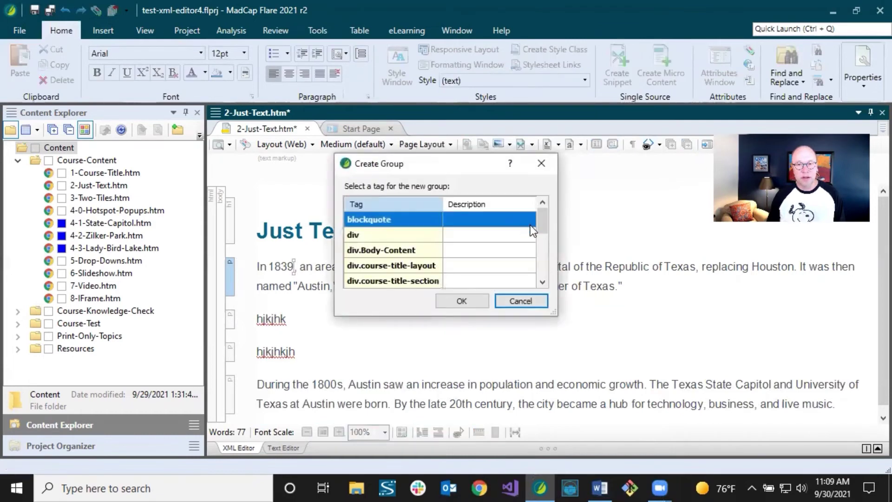
drag(546, 219, 545, 238)
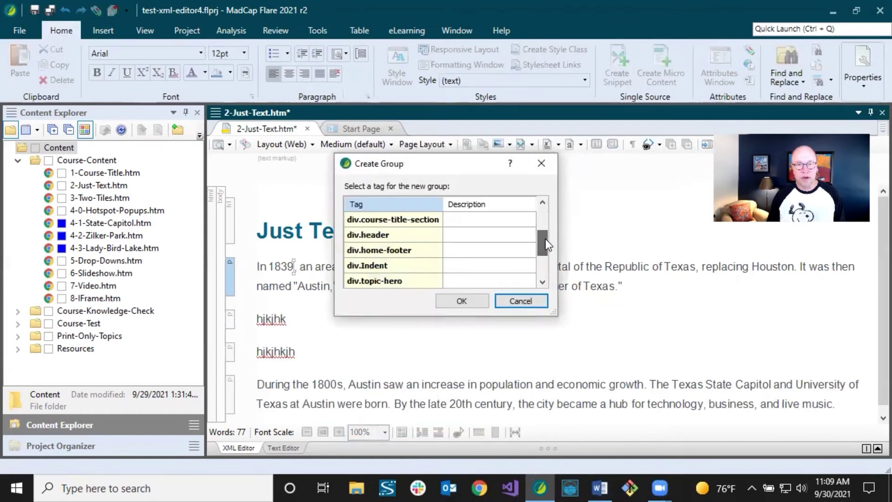
click(389, 267)
click(462, 301)
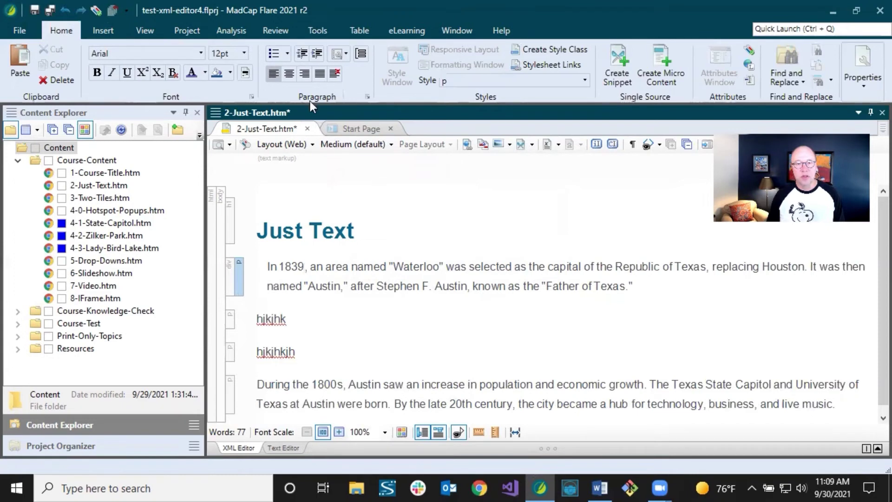
click(318, 31)
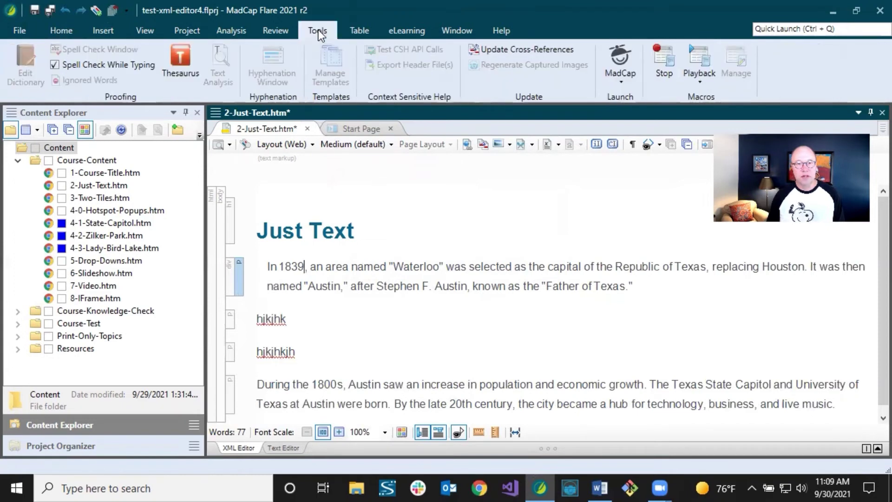
Stop recording the DivIndent macro
click(663, 58)
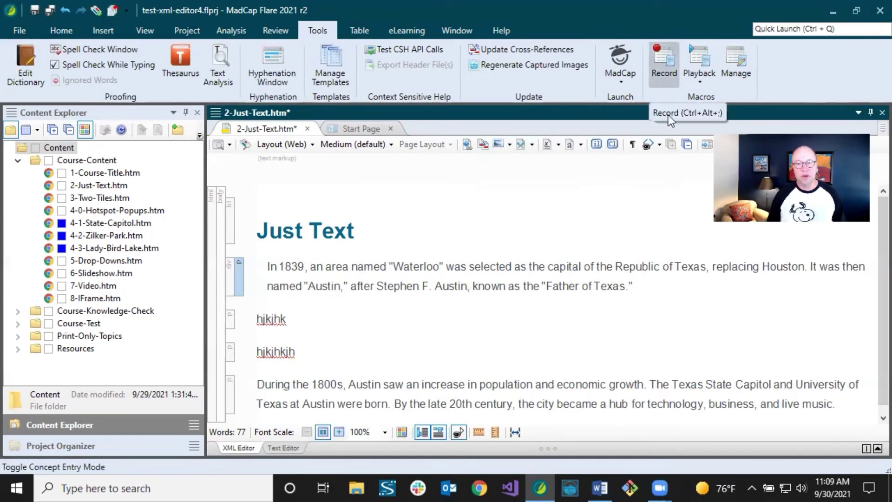
click(697, 82)
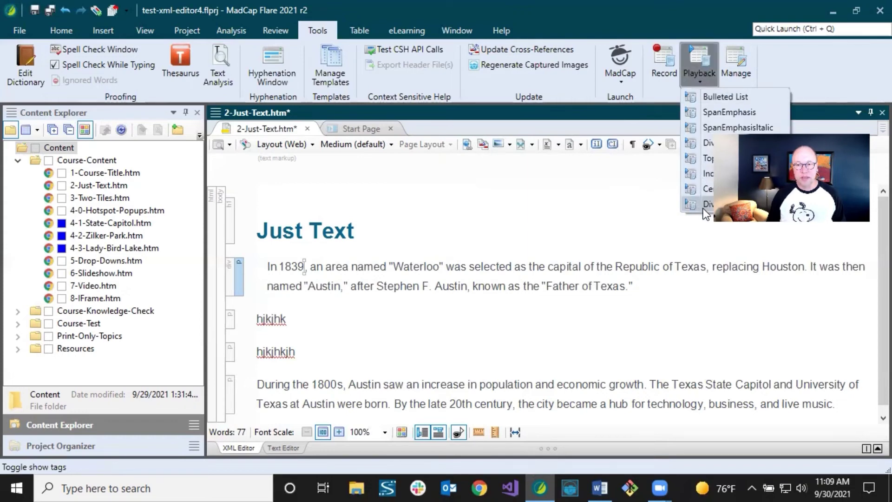
click(266, 325)
Play DivIndent on the hjkjhk paragraph as a test, then undo the trial wrap
click(278, 320)
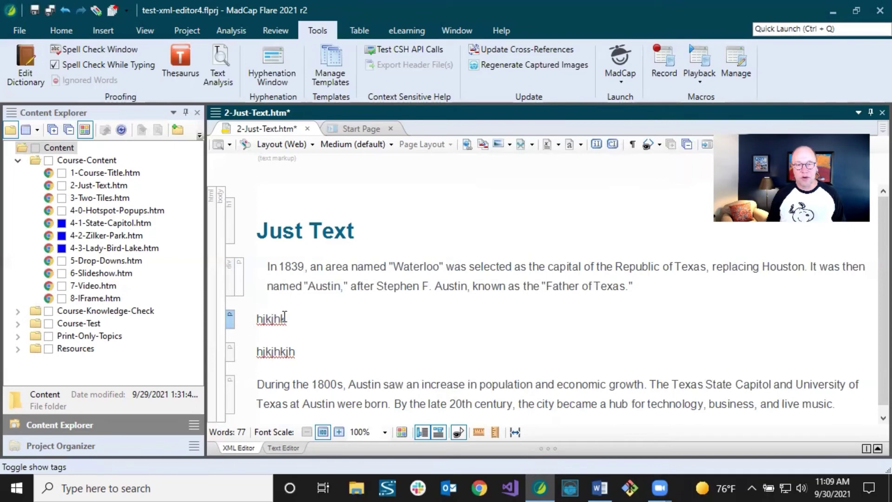
click(702, 80)
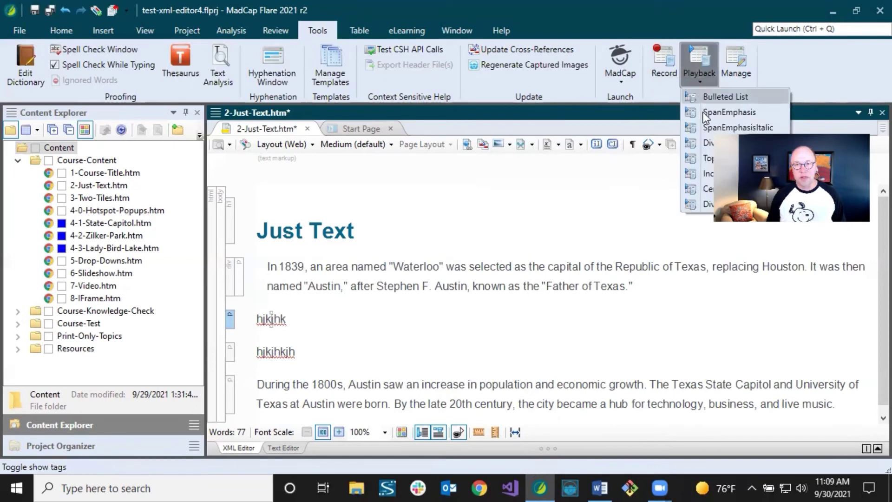
click(709, 204)
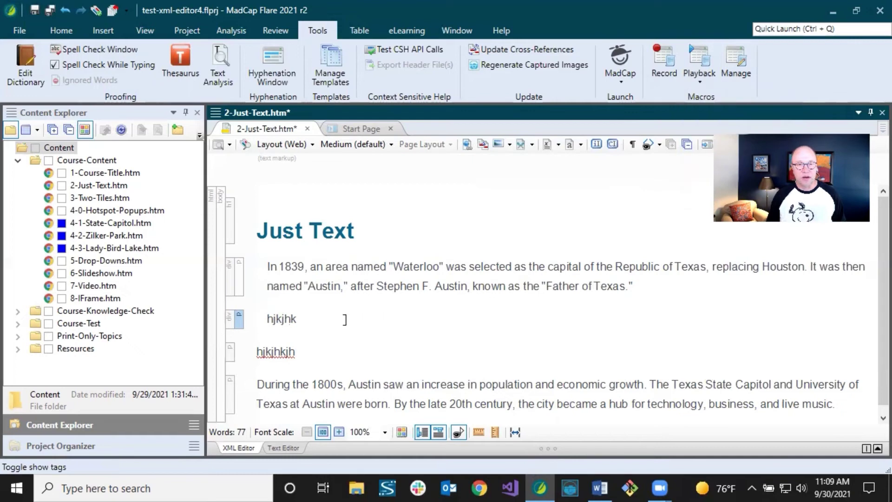
click(65, 10)
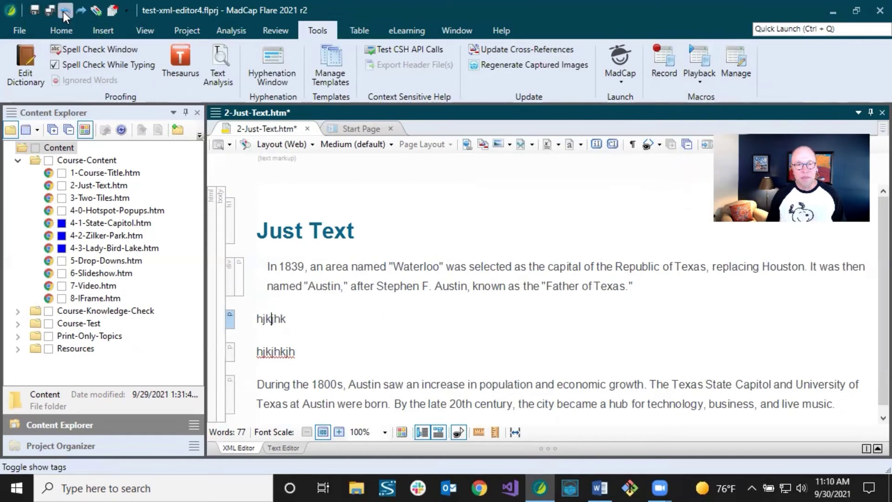
click(298, 267)
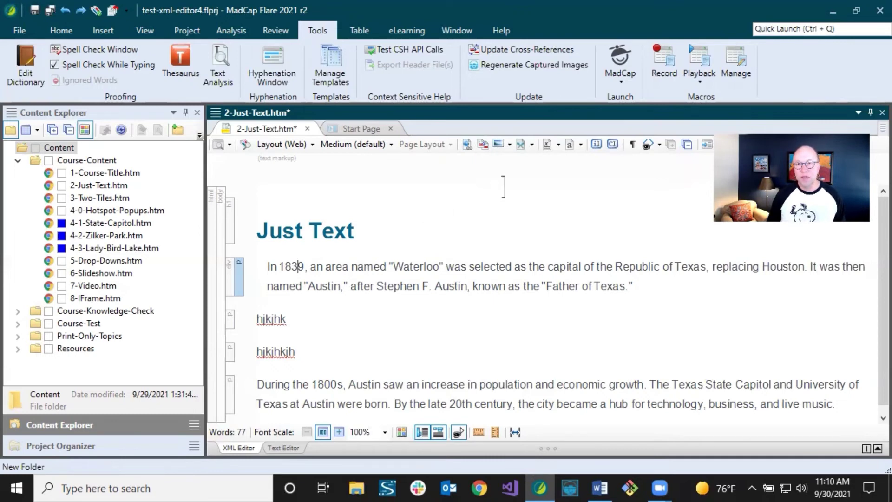
Open Manage Macros and select the DivIndent macro, whose shortcut is still None
click(736, 65)
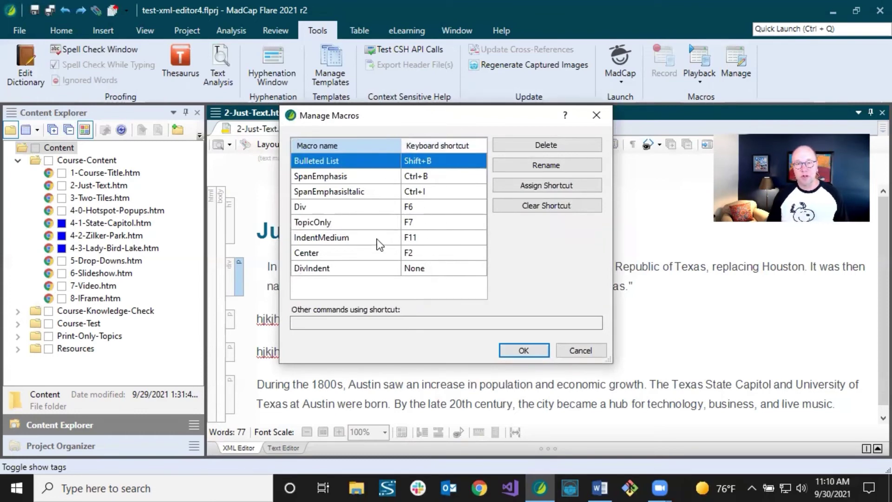
click(333, 269)
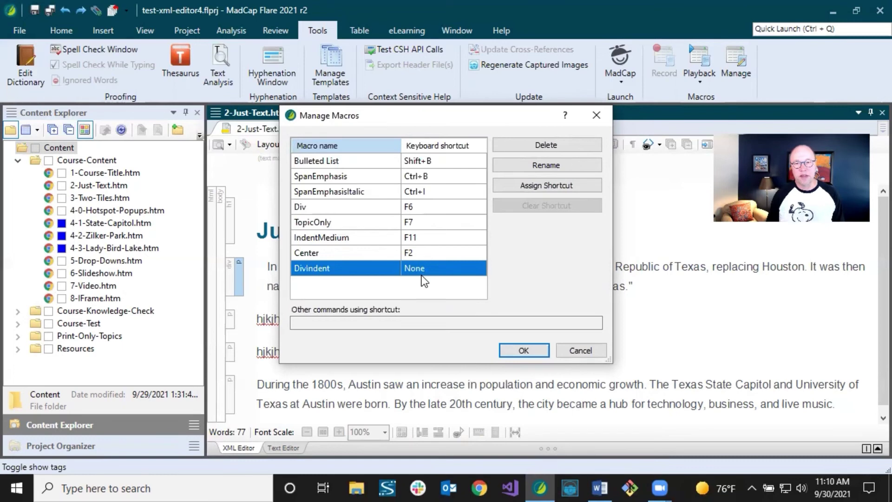
Assign the Ctrl+F2 shortcut to DivIndent and close Manage Macros
click(540, 187)
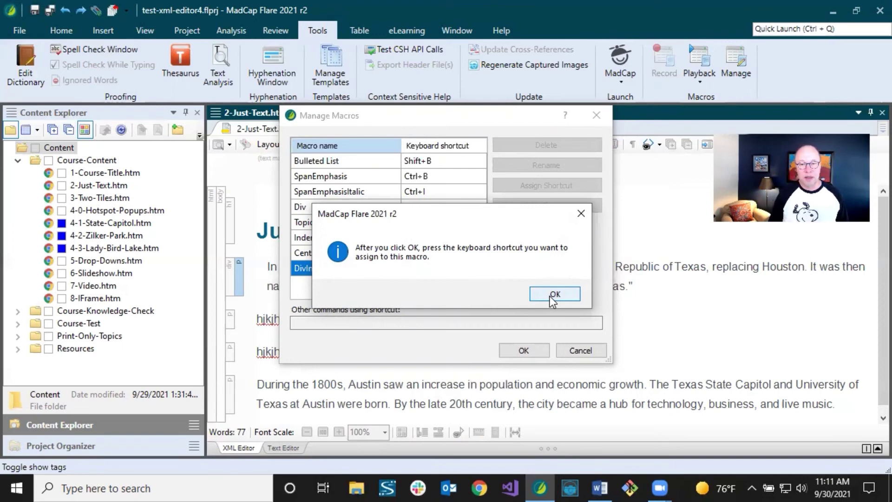
click(551, 296)
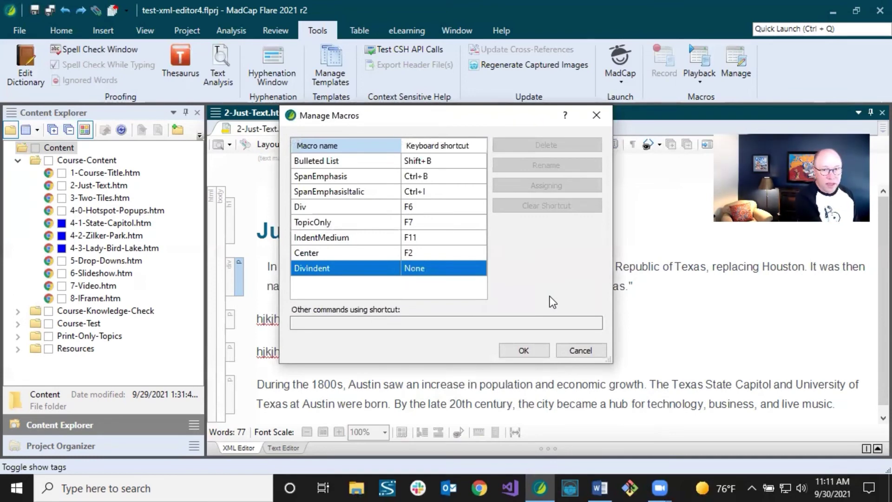
key(ctrl+F2)
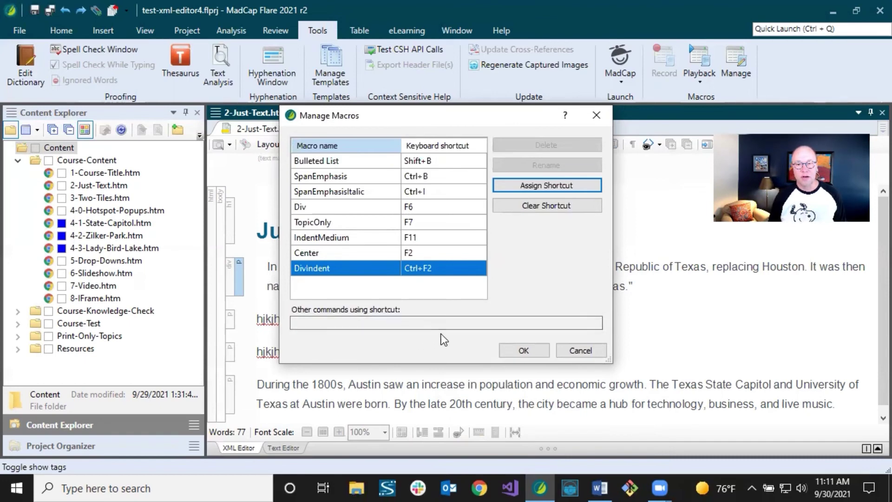
click(523, 352)
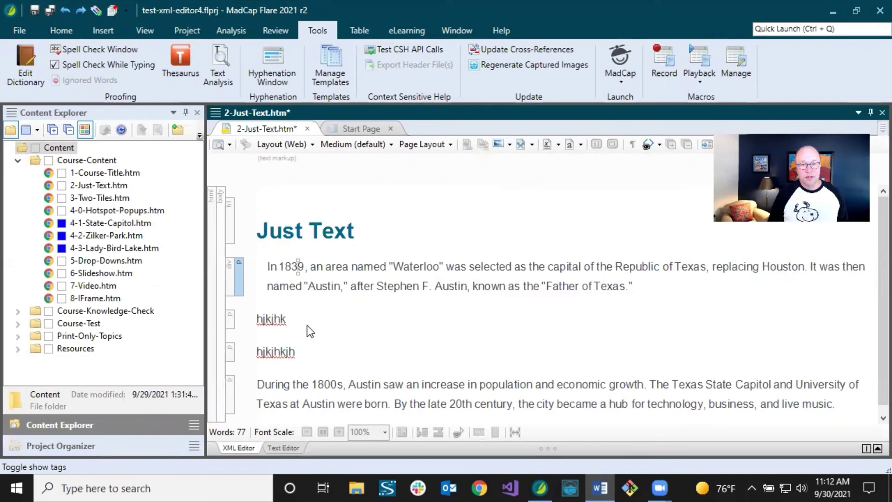
Select both short nonsense paragraphs and run DivIndent to wrap them in one div.Indent group
click(273, 319)
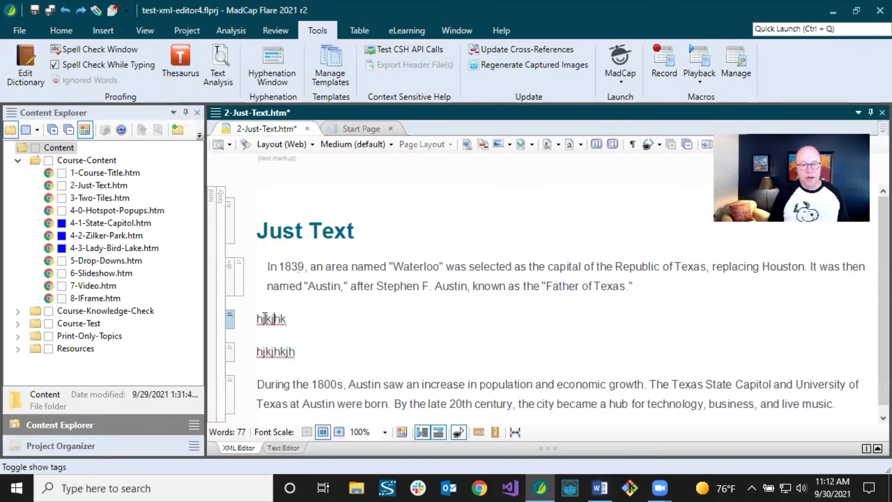
drag(265, 318, 281, 352)
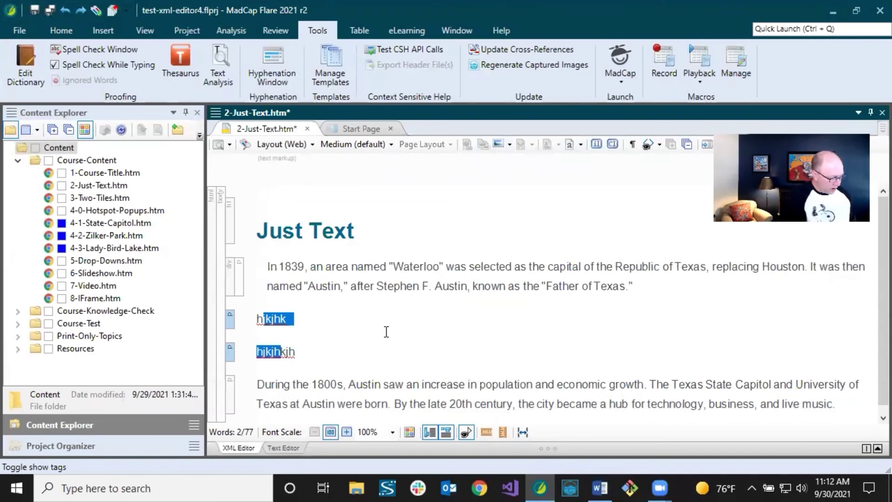
key(ctrl+z)
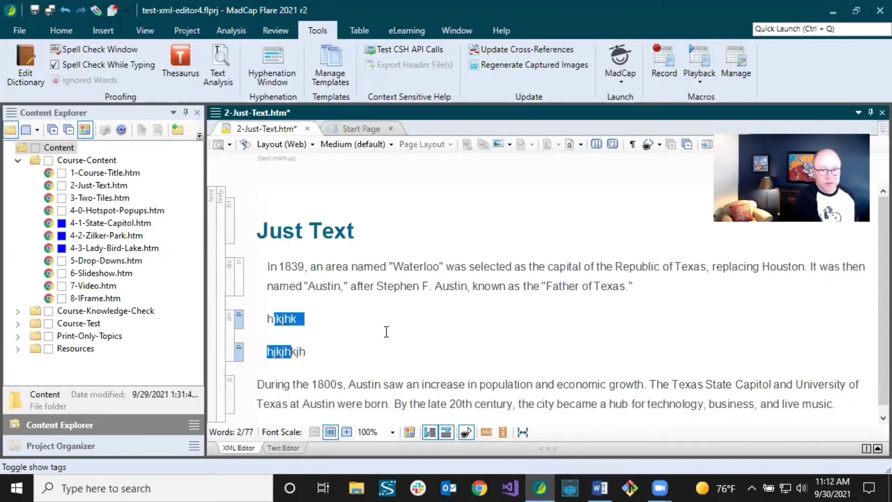
click(302, 320)
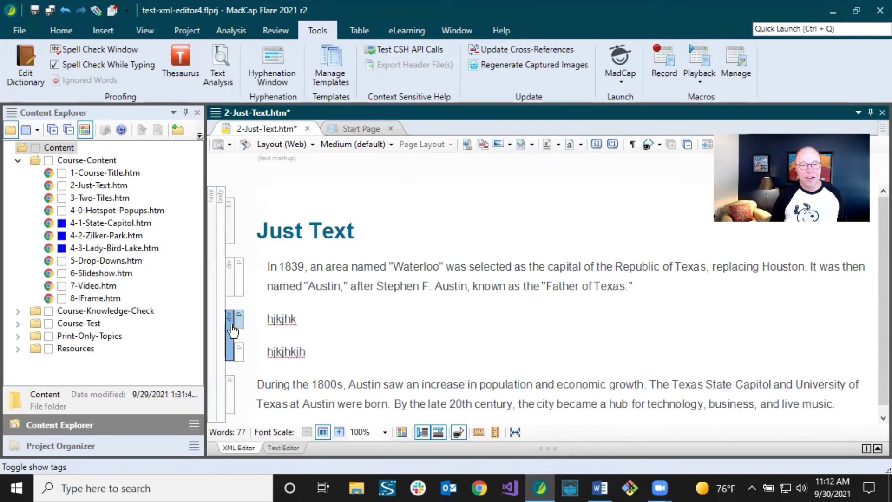
click(272, 319)
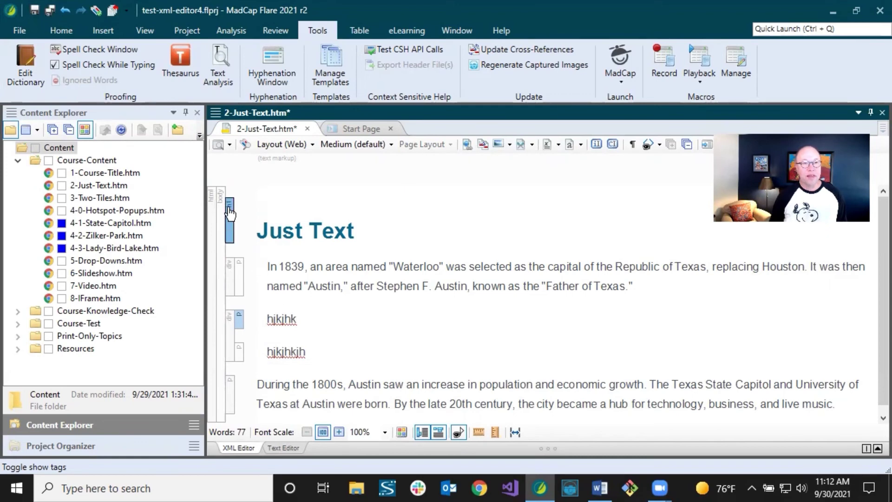
click(20, 31)
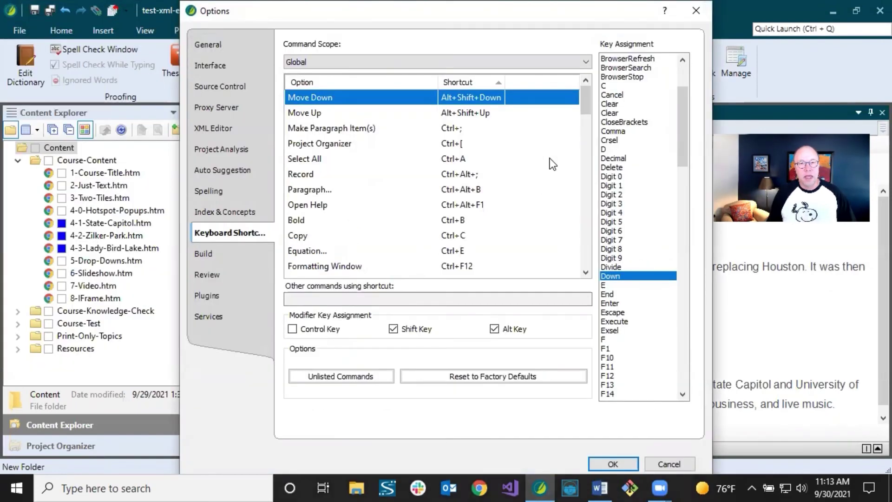
List XML Editor keyboard shortcuts sorted by command, showing Playback: DivIndent on Ctrl+F2
click(327, 61)
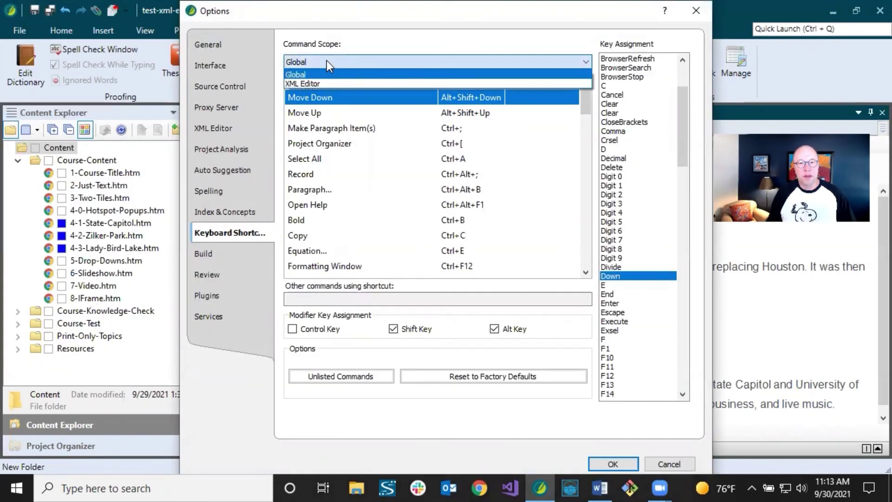
click(319, 80)
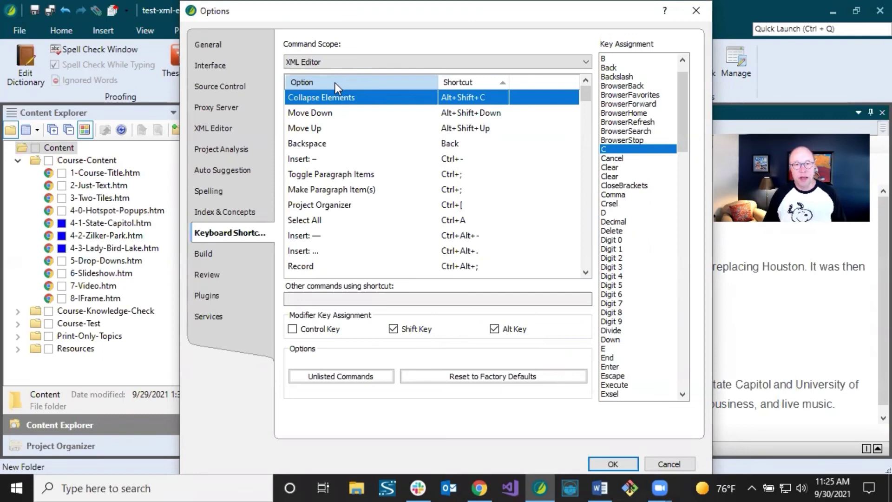
click(335, 83)
Scroll the XML Editor shortcut list to the Playback entries to verify DivIndent is on Ctrl+F2
drag(586, 93, 585, 213)
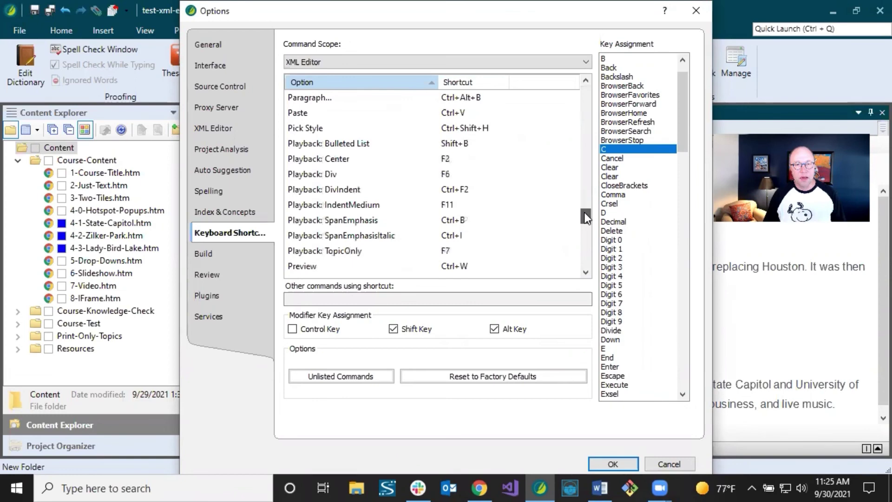